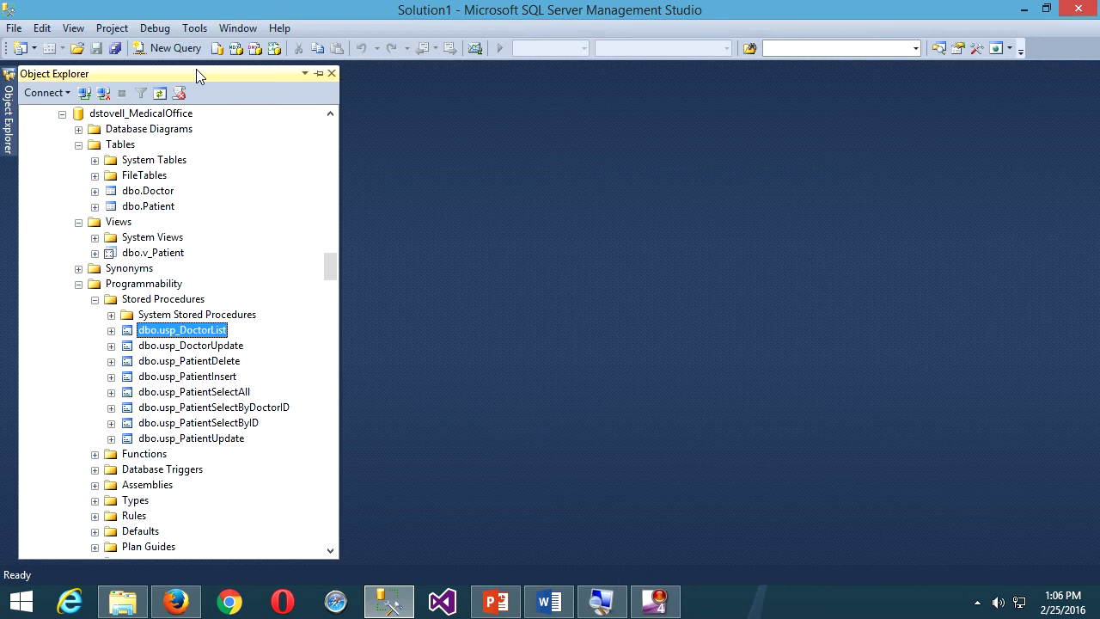
Start the Generate Scripts task for the MedicalOffice database and pass the introduction with "Do not show this page again" enabled
right_click(151, 123)
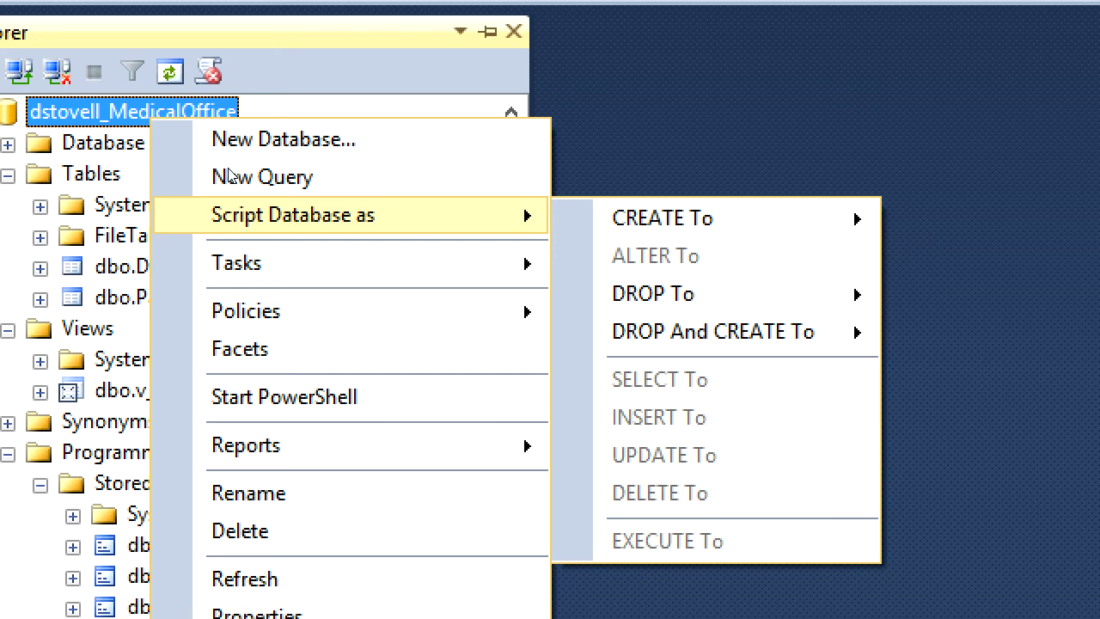
mouse_move(229, 262)
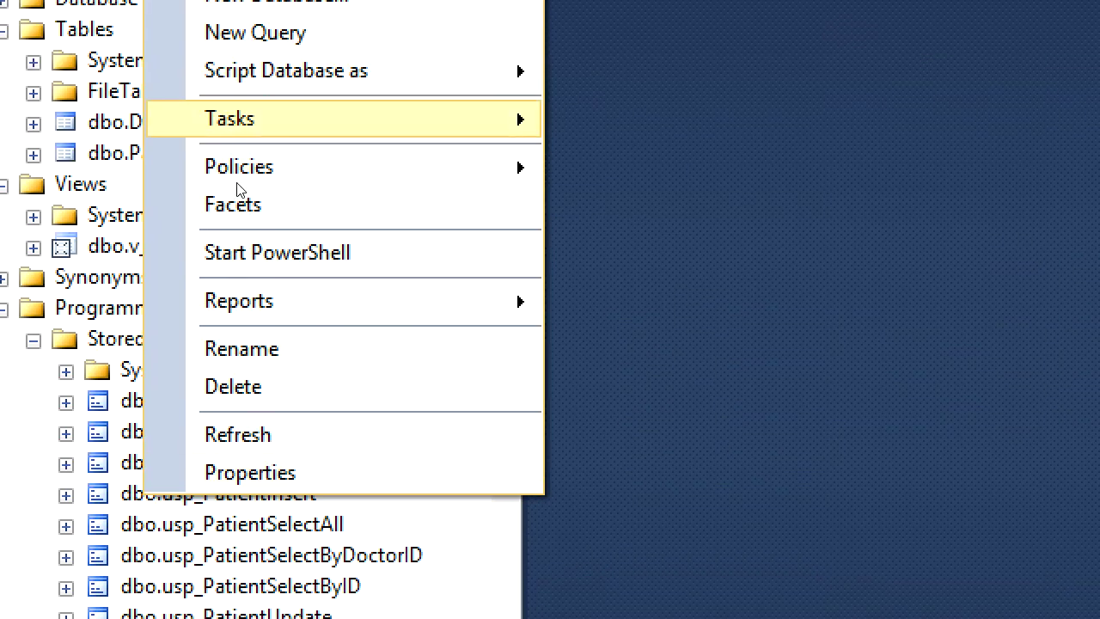
mouse_move(238, 191)
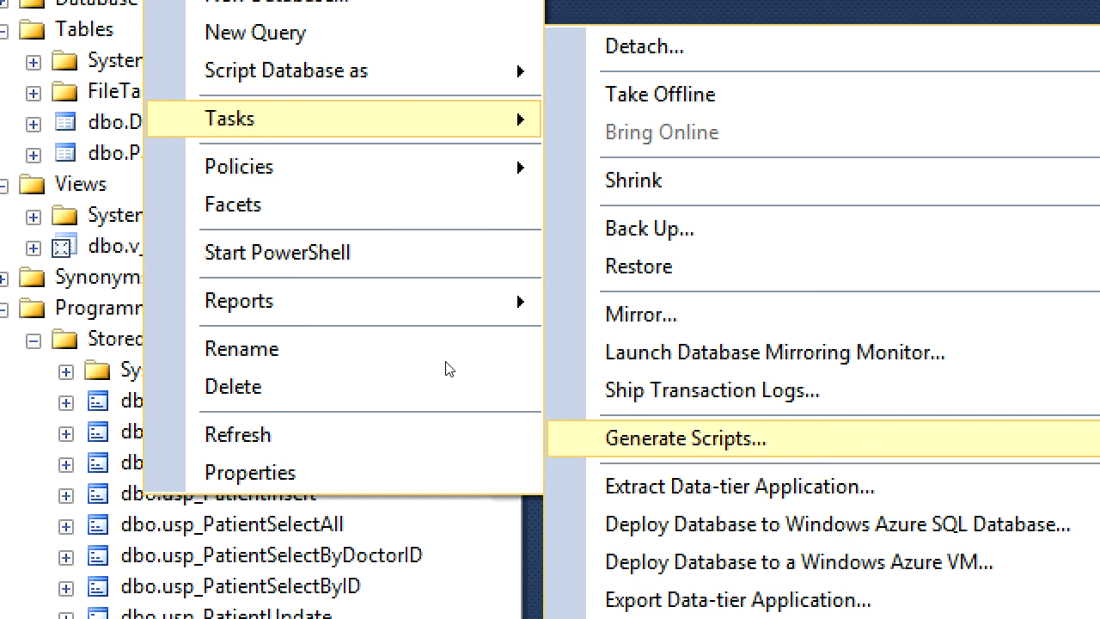
click(686, 439)
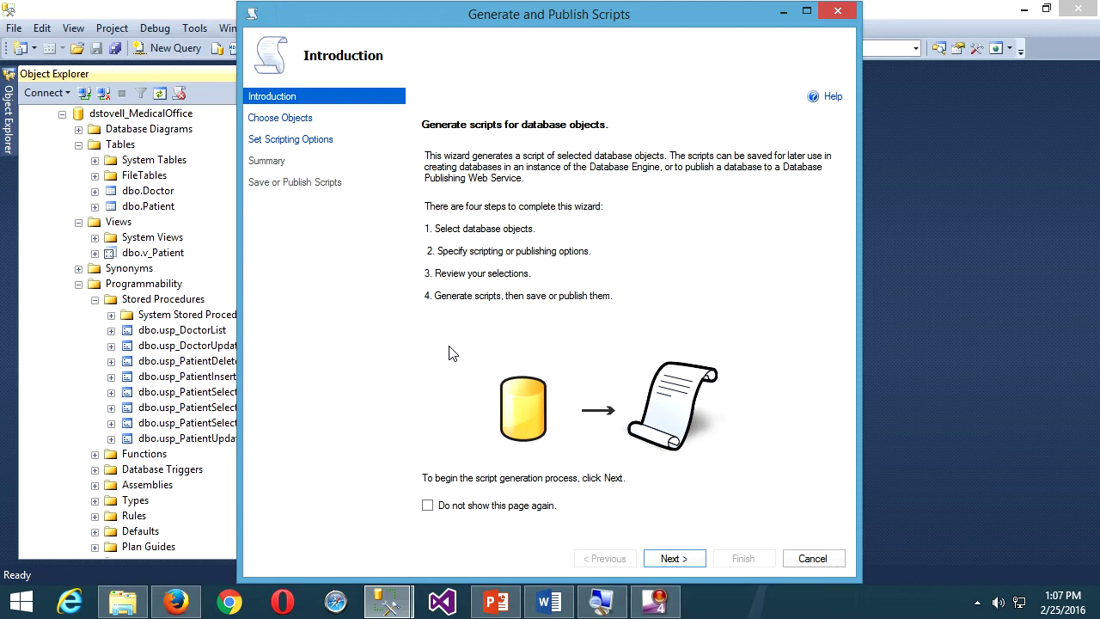
click(427, 507)
click(672, 559)
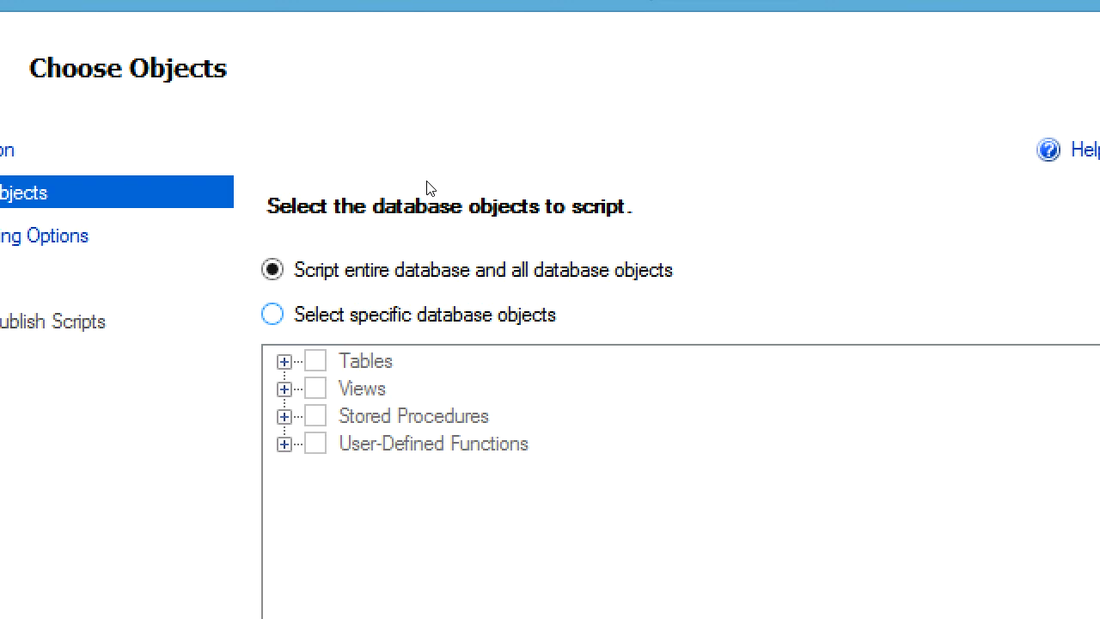
Choose to script the entire database and all database objects, saving the output to a new query window
click(273, 315)
click(284, 362)
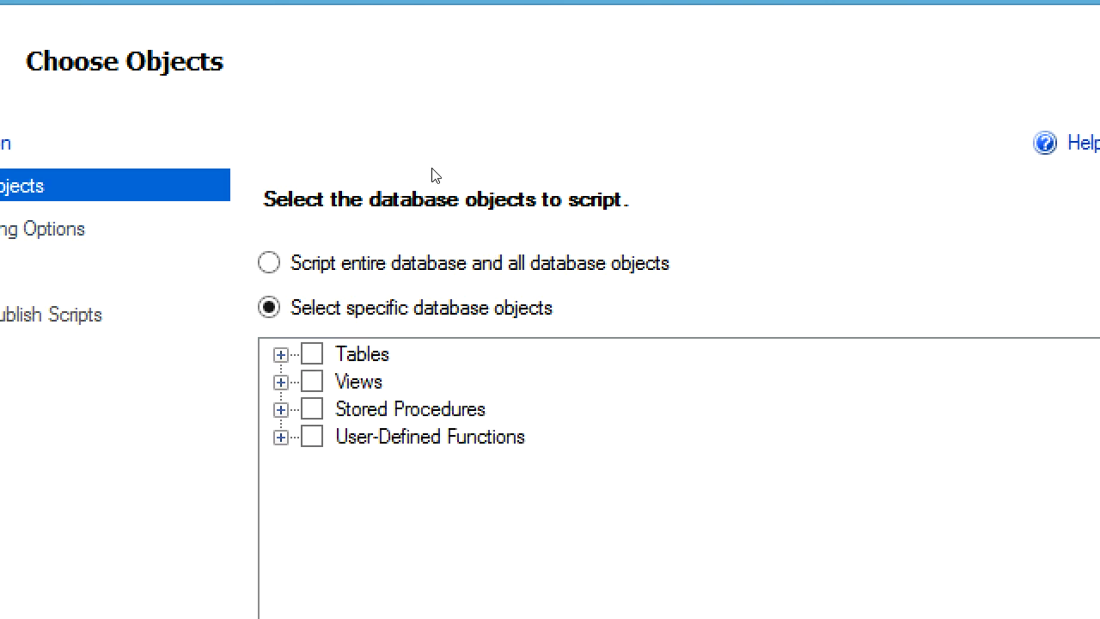
click(269, 262)
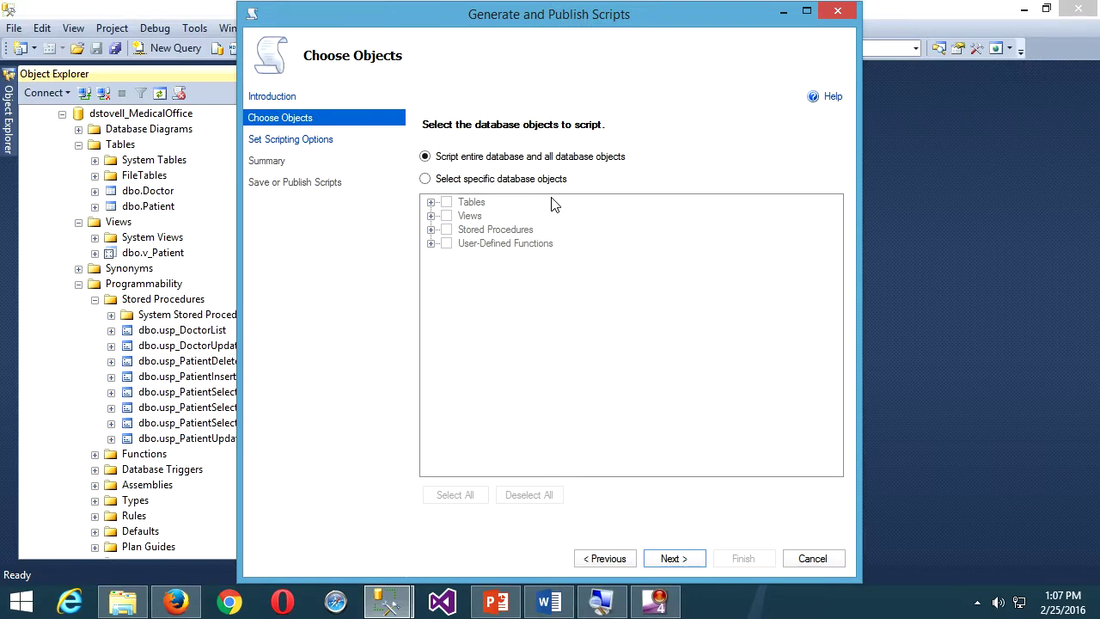
click(679, 557)
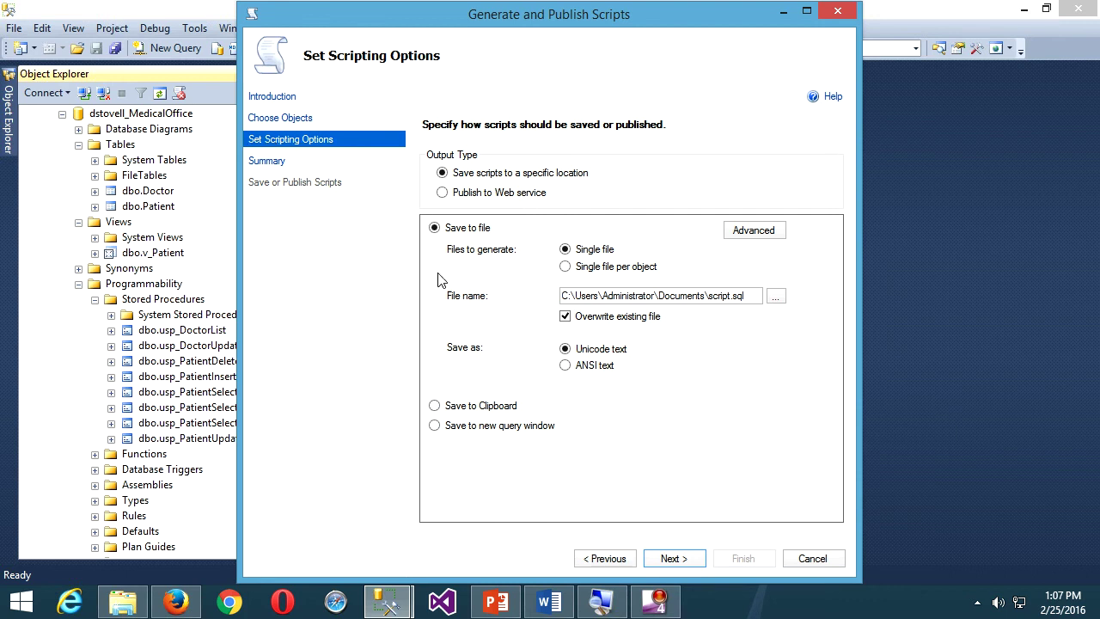
click(435, 427)
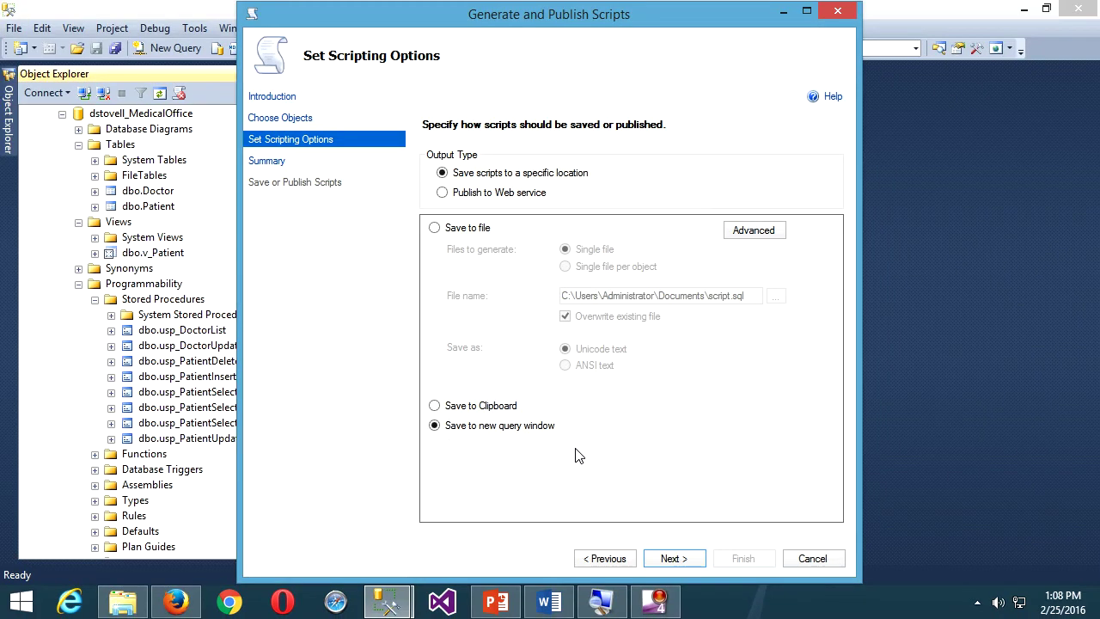
Set the advanced scripting option Types of data to script to Schema and data
click(767, 243)
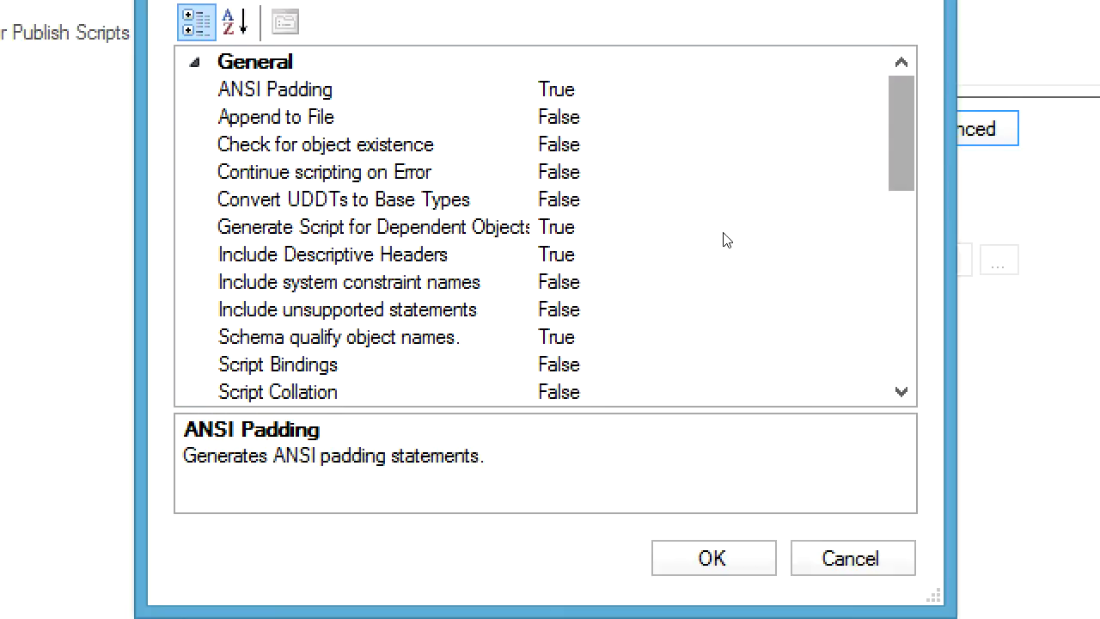
scroll(724, 240, down, 3)
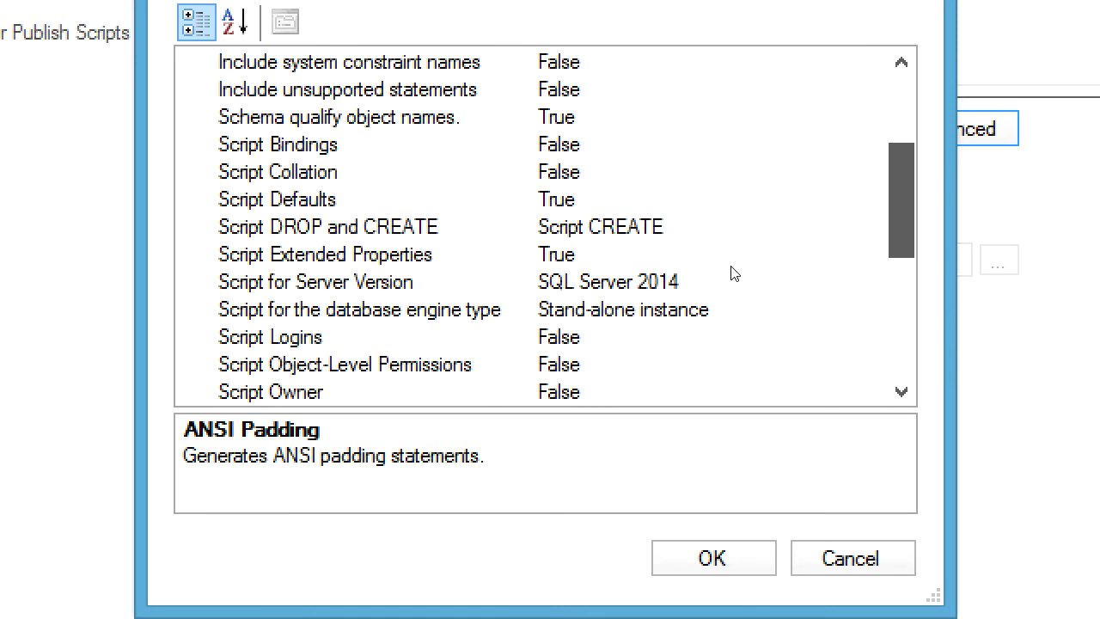
scroll(733, 273, down, 3)
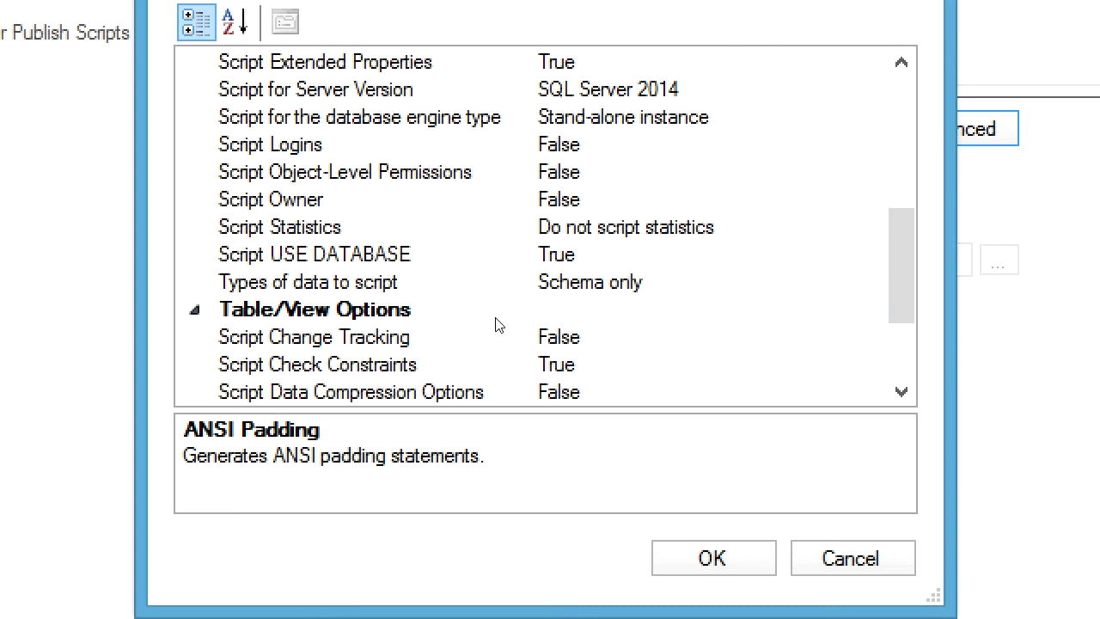
click(398, 294)
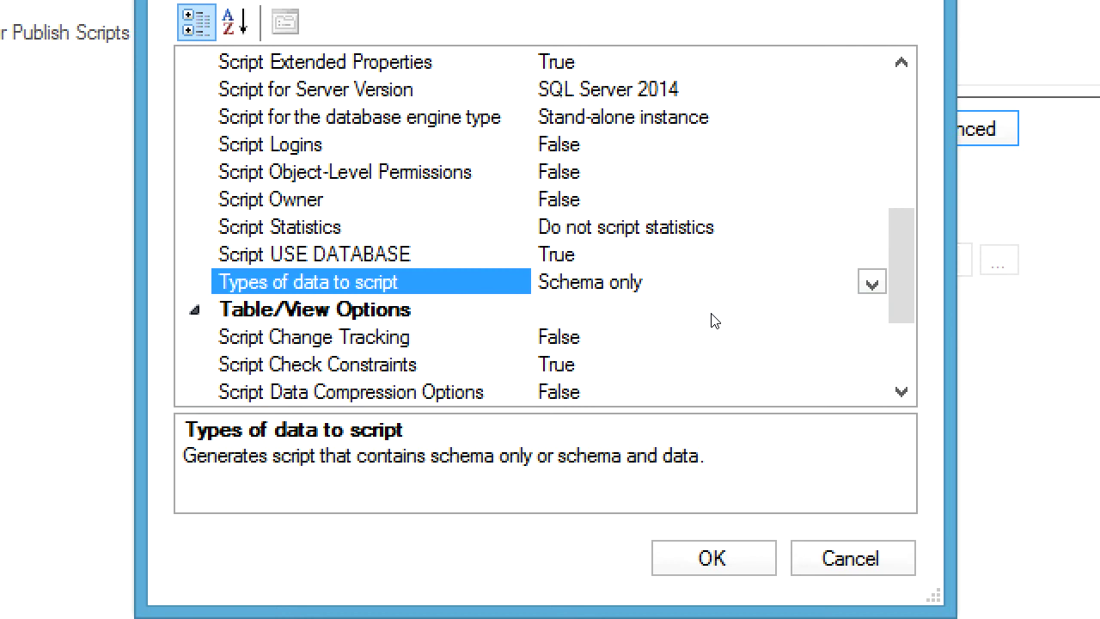
key(alt+Down)
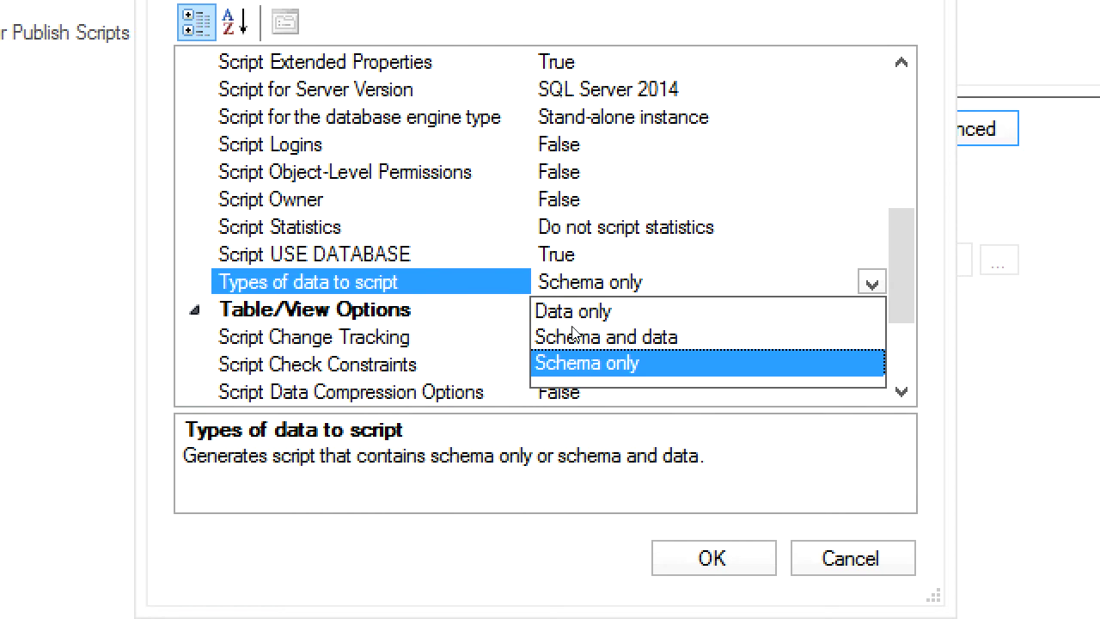
click(615, 343)
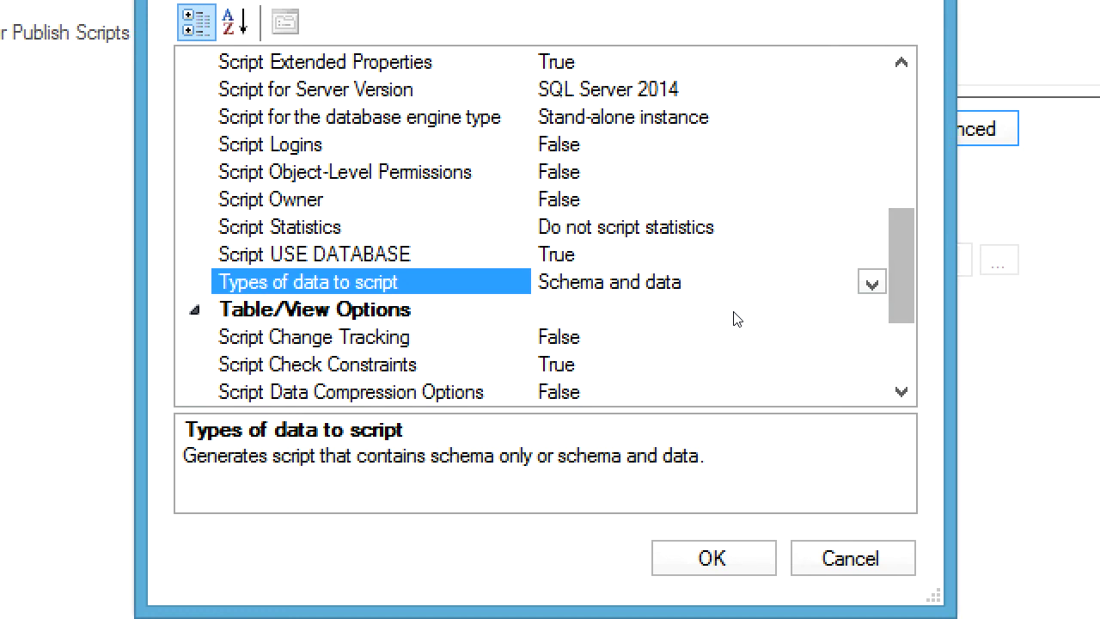
Set the Script Triggers table/view option to True and accept the advanced scripting options
scroll(734, 327, down, 2)
scroll(737, 344, down, 1)
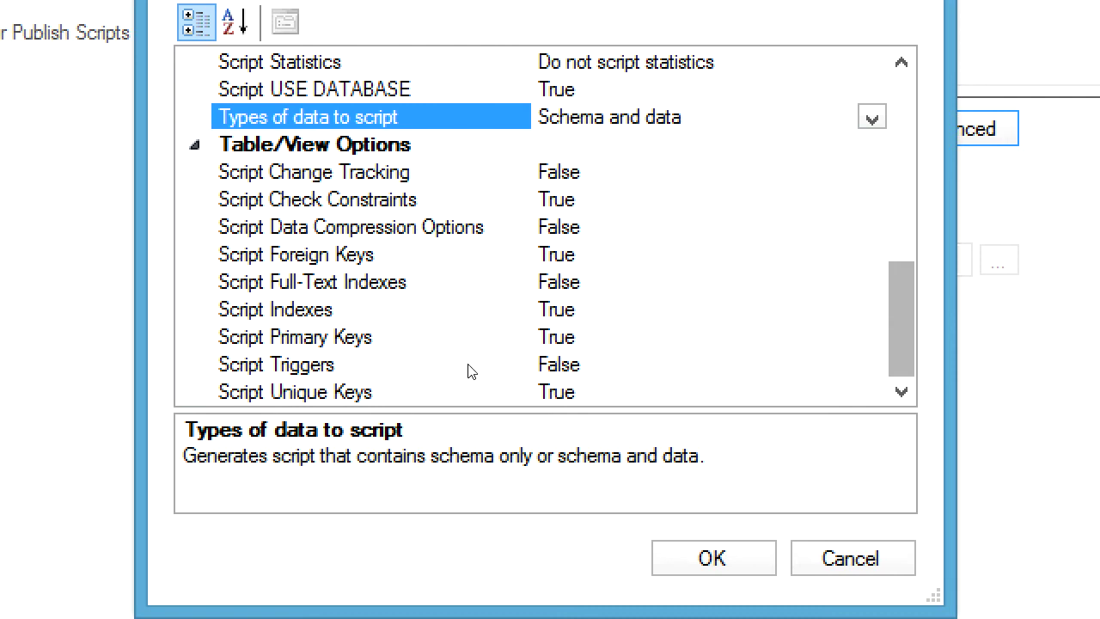
click(427, 326)
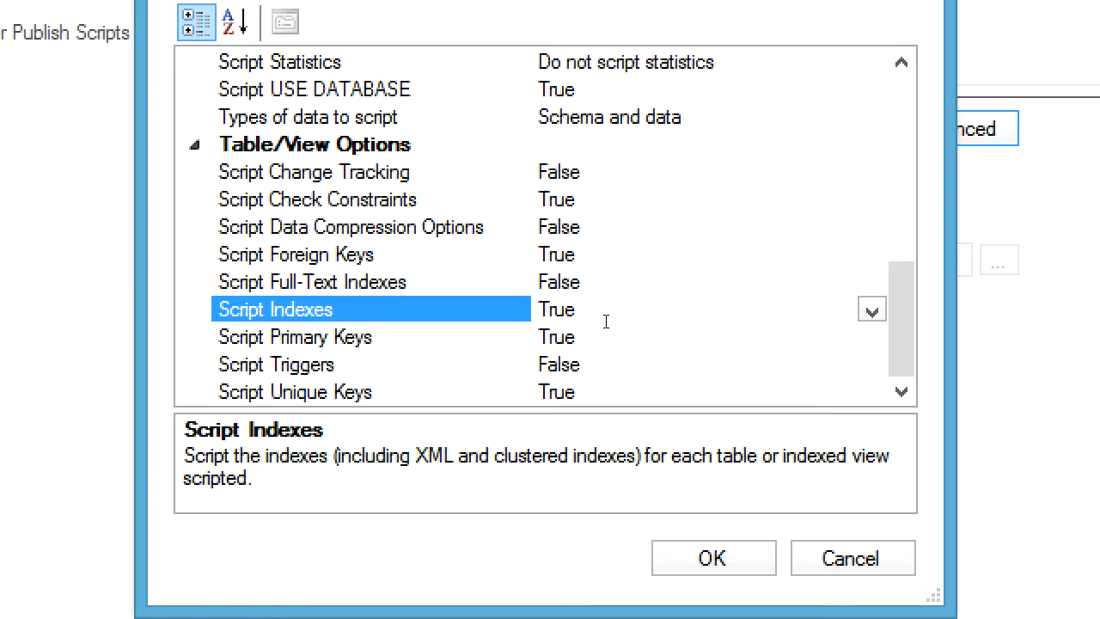
click(421, 361)
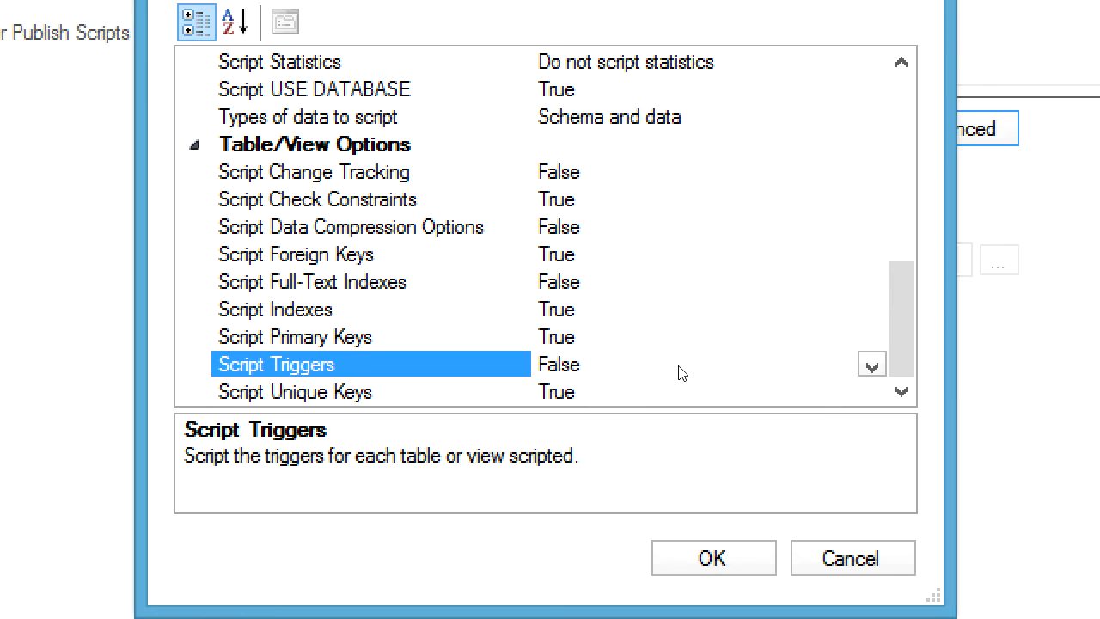
click(709, 353)
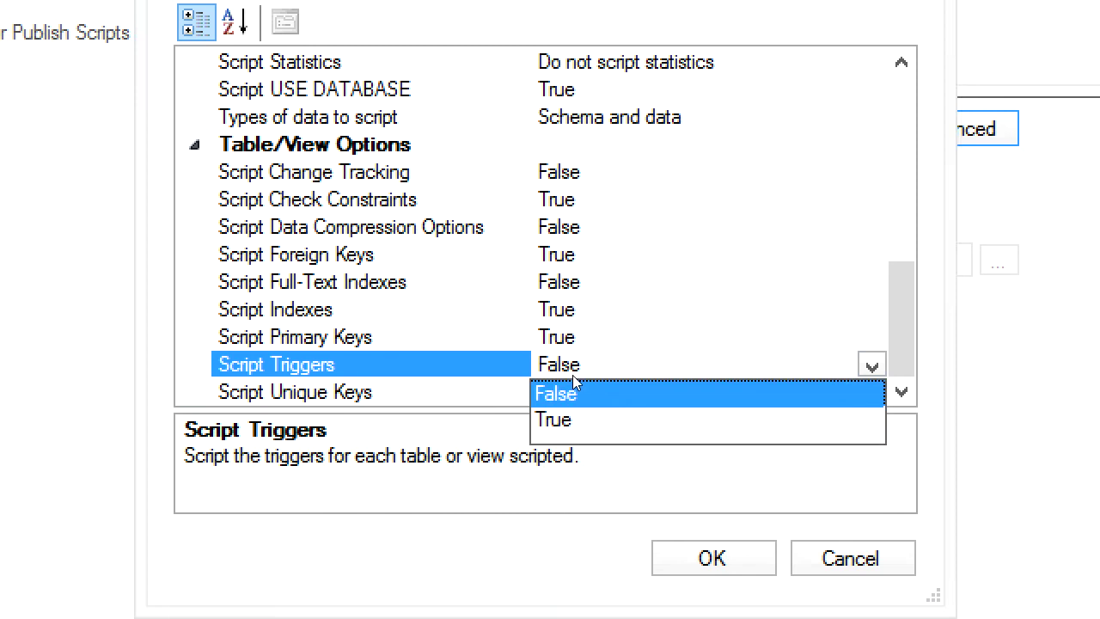
click(567, 419)
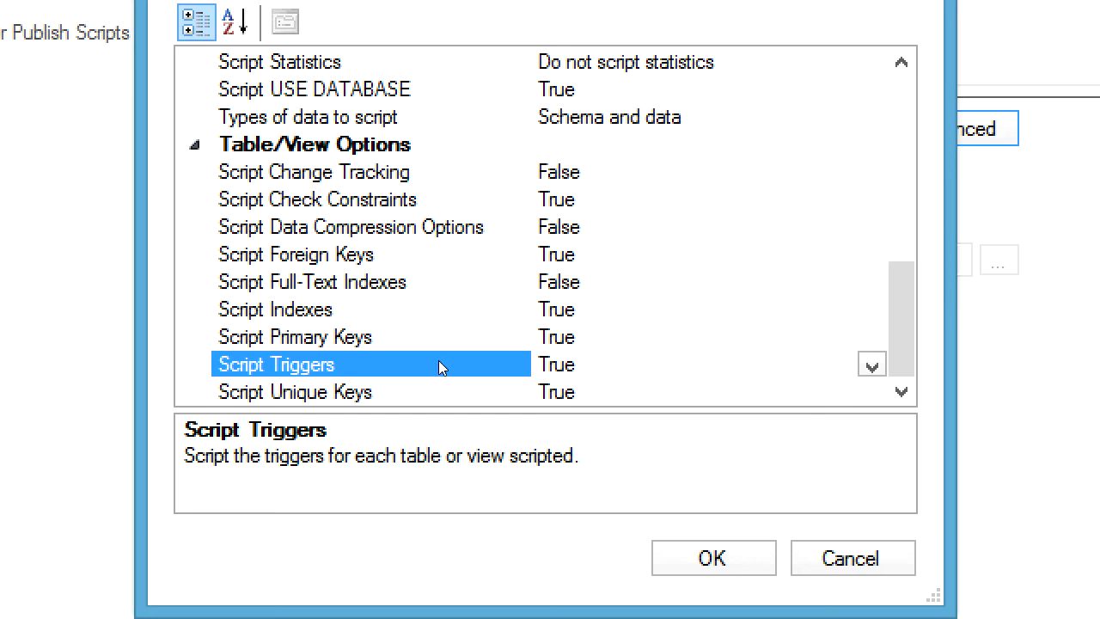
click(425, 117)
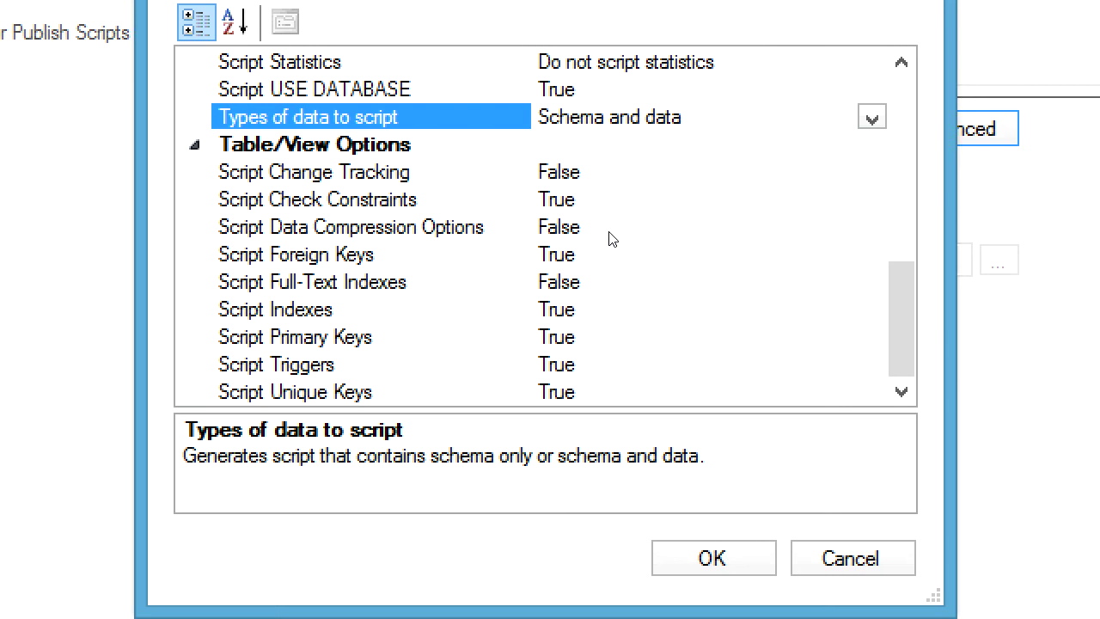
click(437, 321)
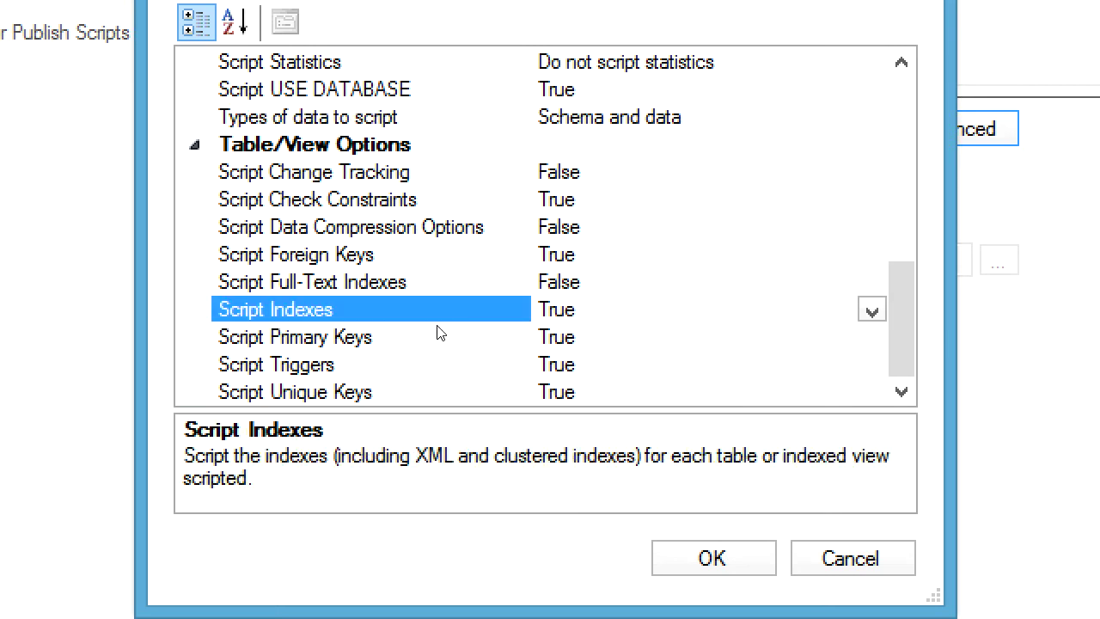
click(441, 352)
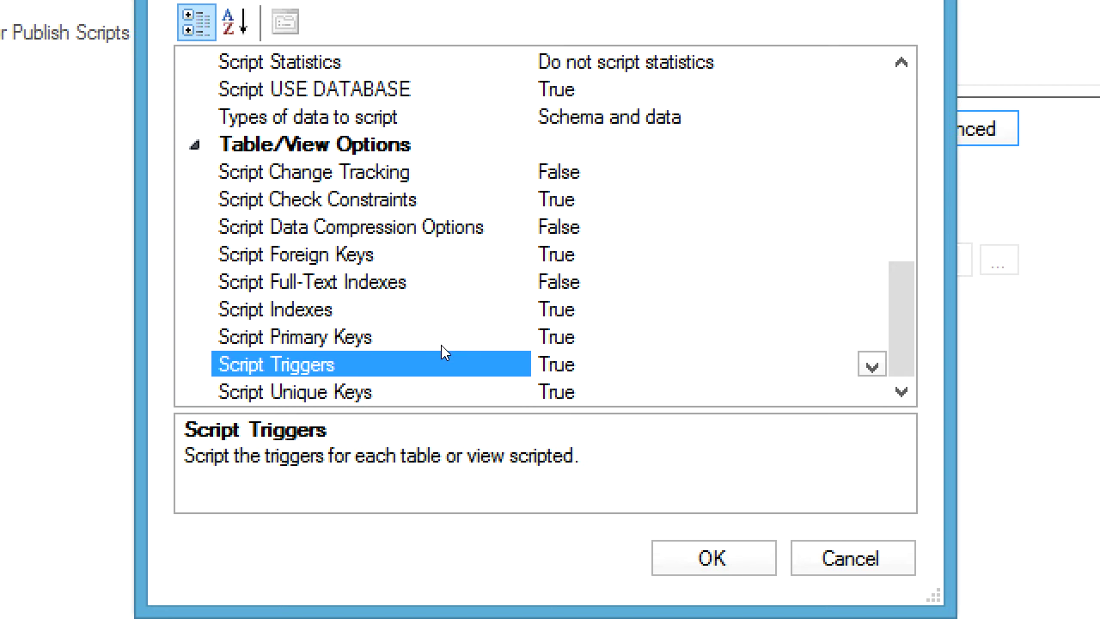
key(Return)
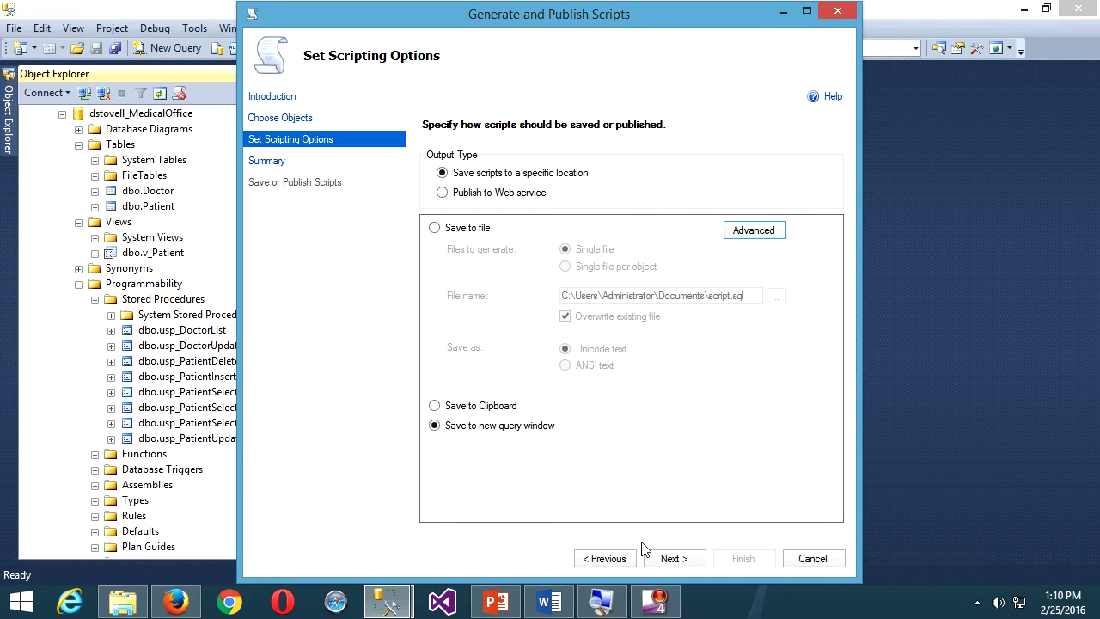
Accept the summary of selections, generate the database script and finish the wizard
click(676, 562)
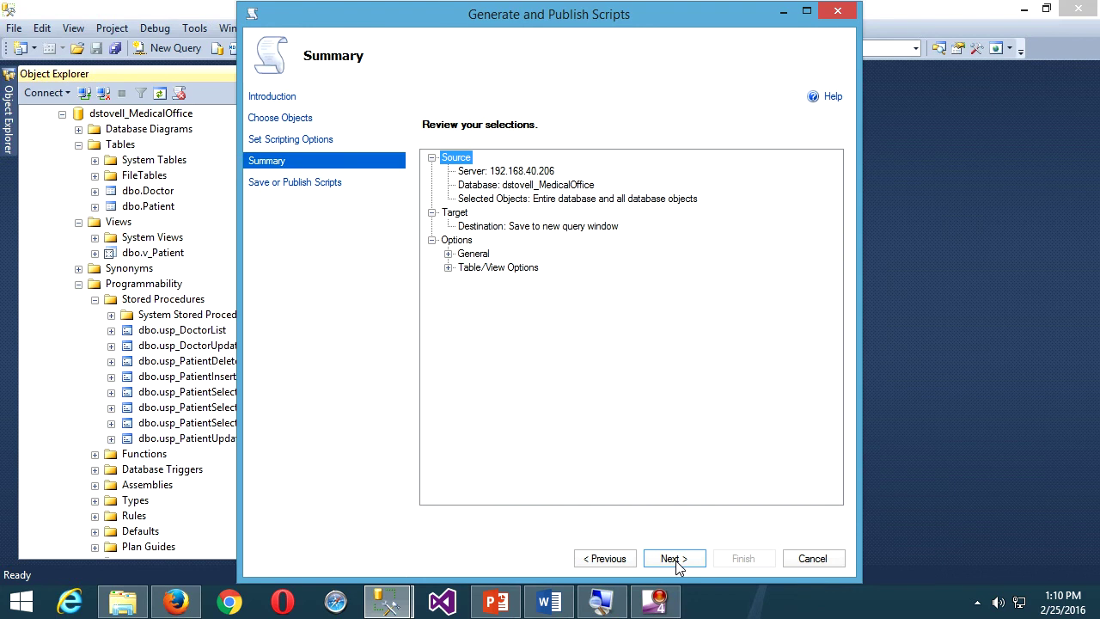
click(675, 559)
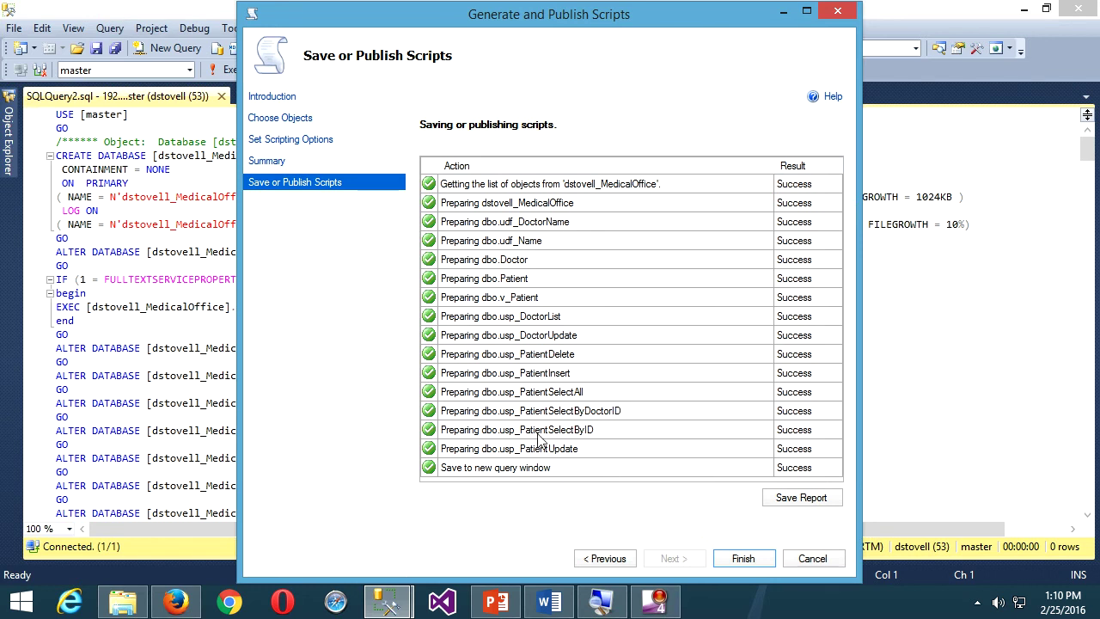
click(763, 564)
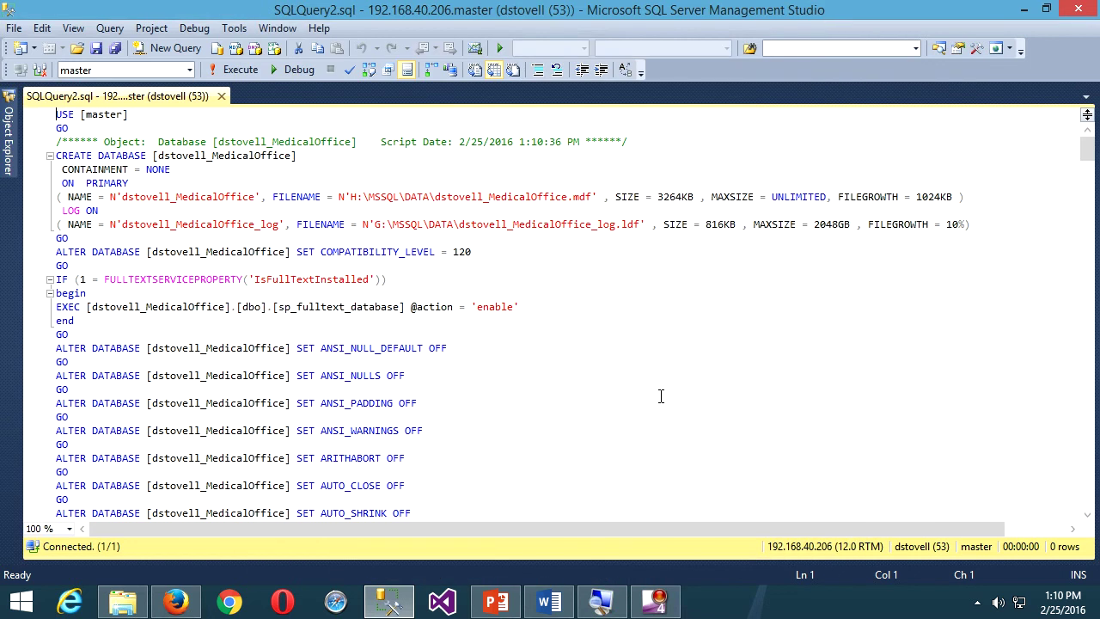
Examine the generated script's database settings, functions, table definitions, data inserts, constraints and stored procedures
scroll(661, 396, down, 20)
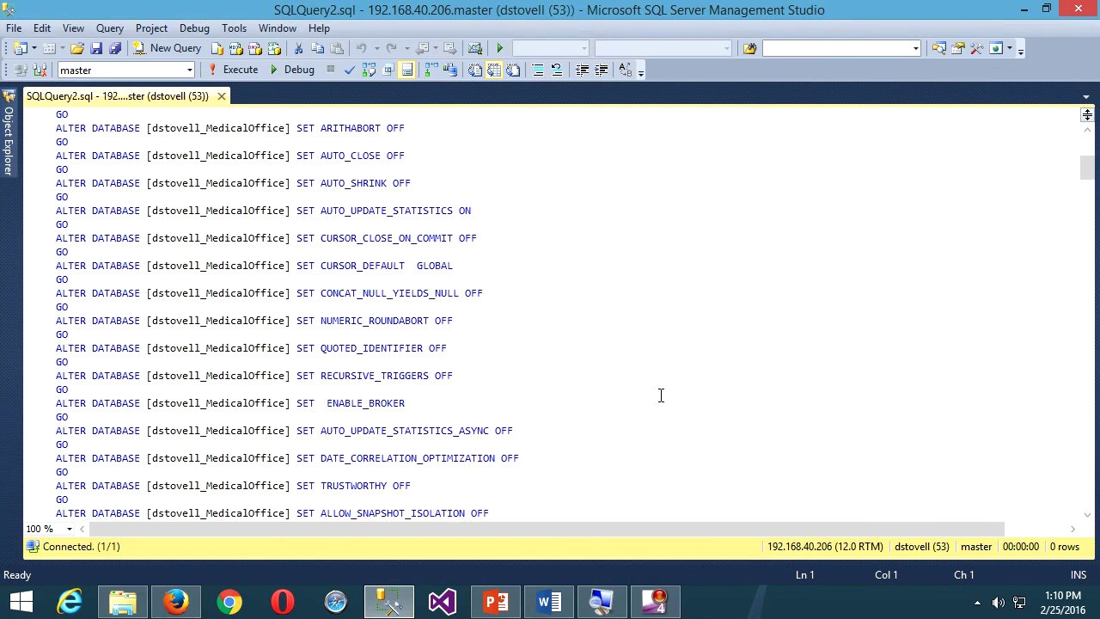
scroll(661, 392, down, 10)
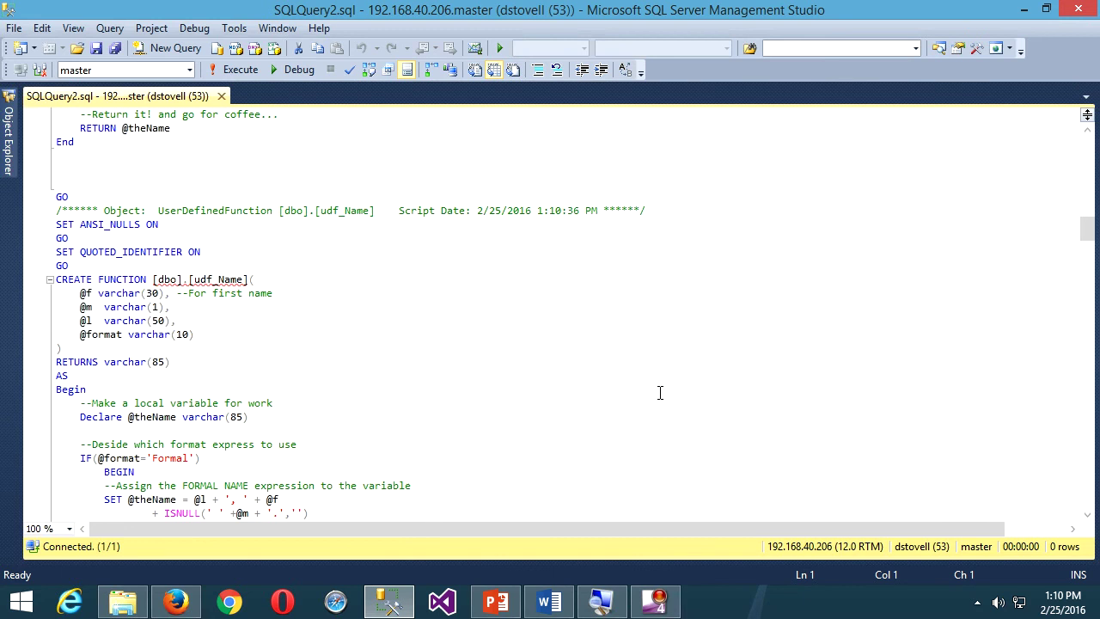
scroll(660, 392, down, 3)
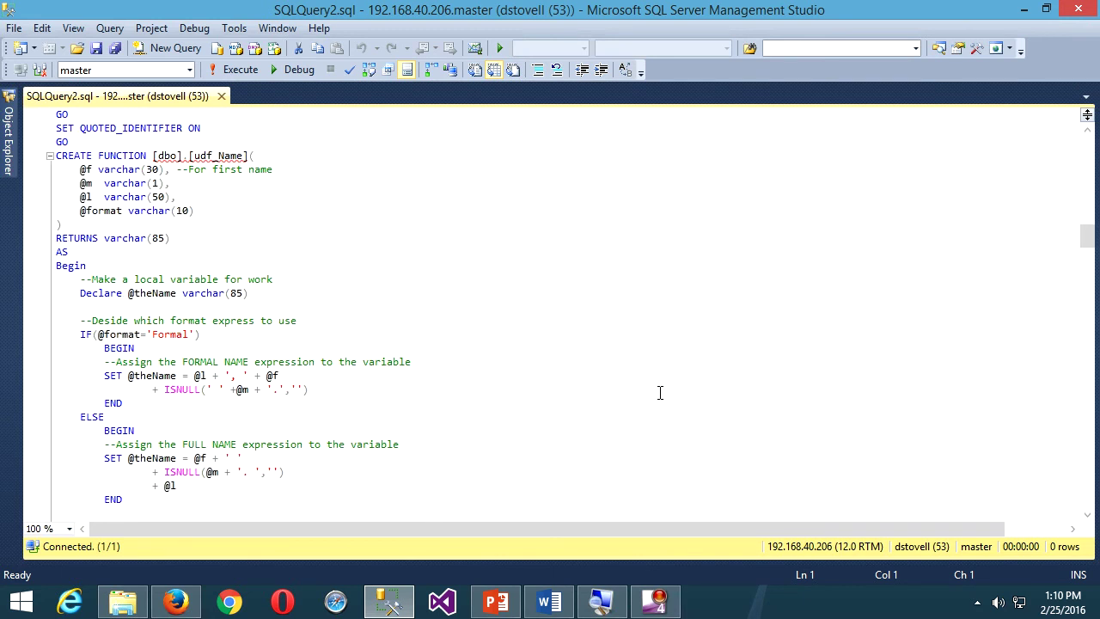
scroll(660, 392, down, 20)
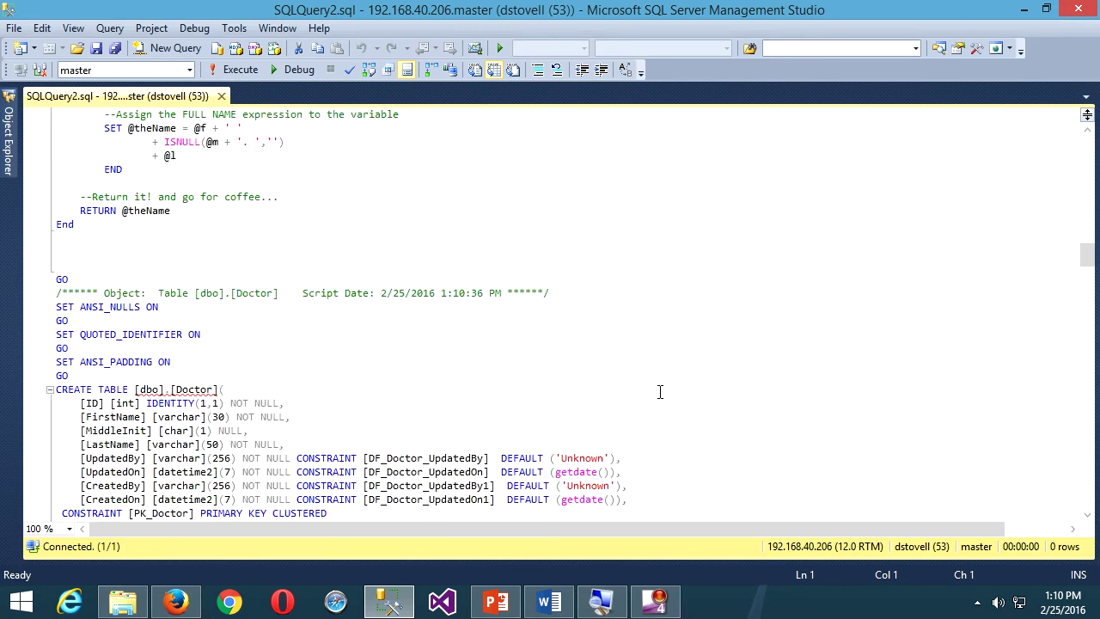
scroll(660, 390, down, 15)
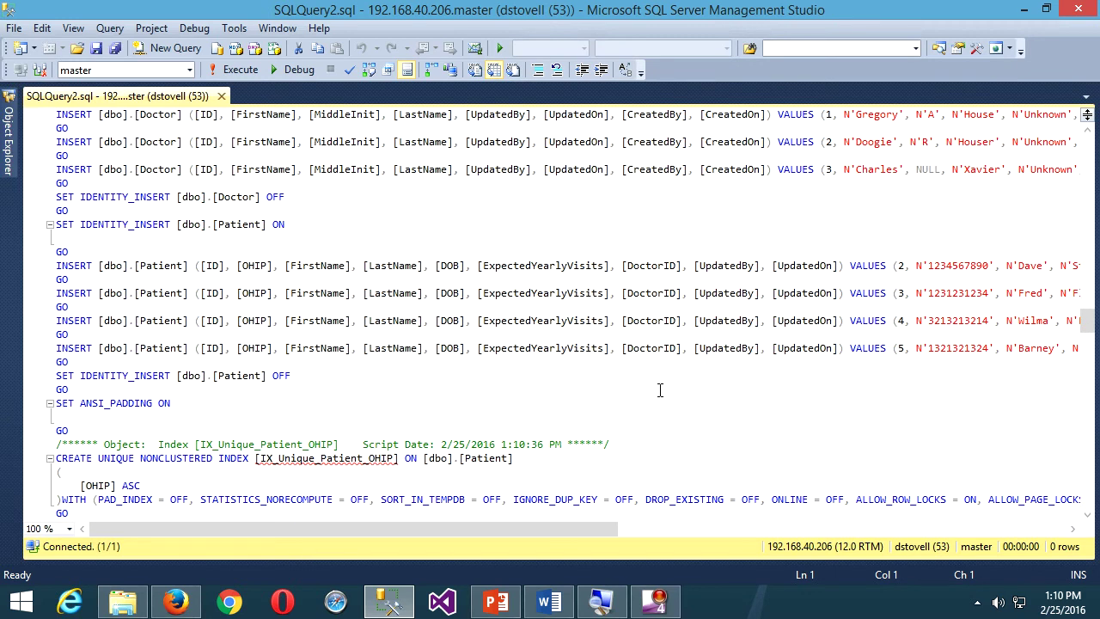
scroll(660, 390, down, 15)
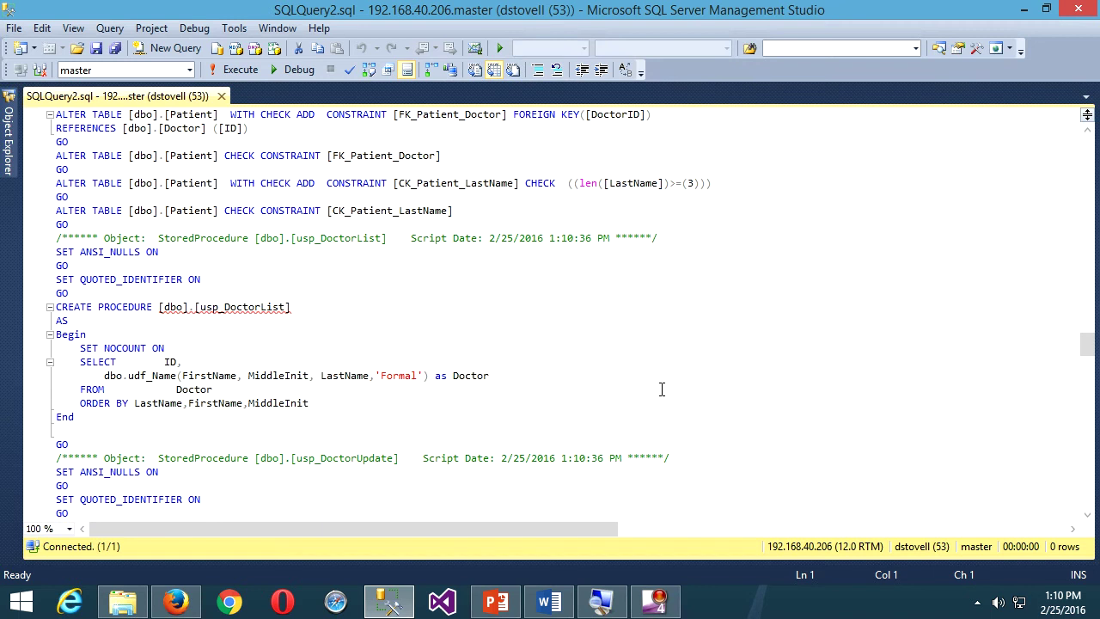
scroll(667, 387, up, 18)
scroll(667, 386, up, 20)
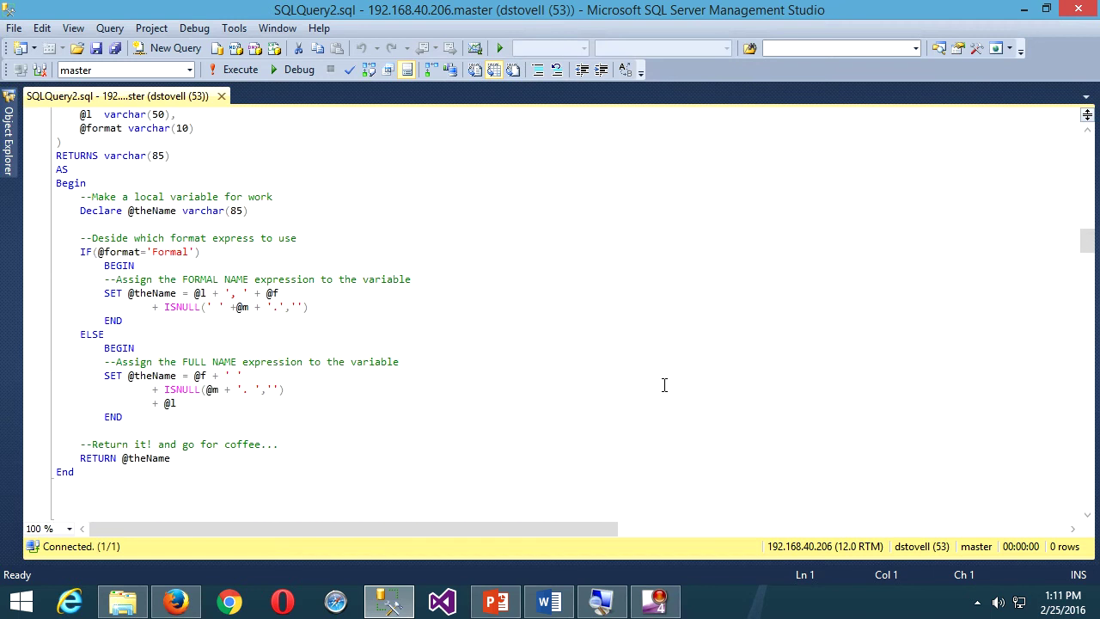
scroll(663, 384, up, 15)
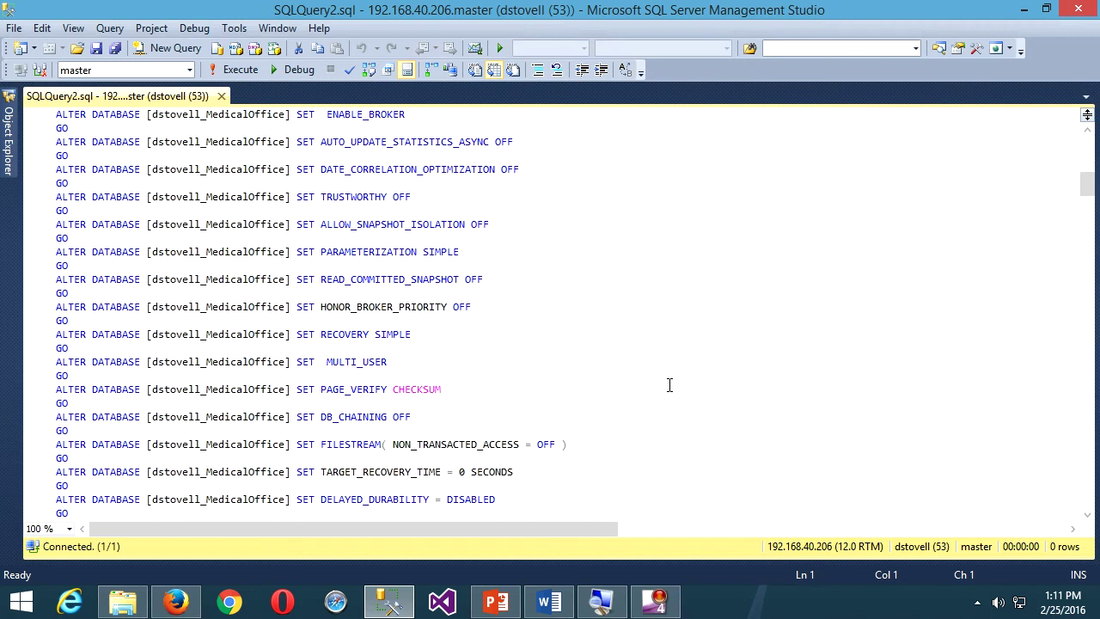
Switch to Firefox and open Lab Docs & Resources in the course's Content Categories on Blackboard
scroll(669, 385, up, 15)
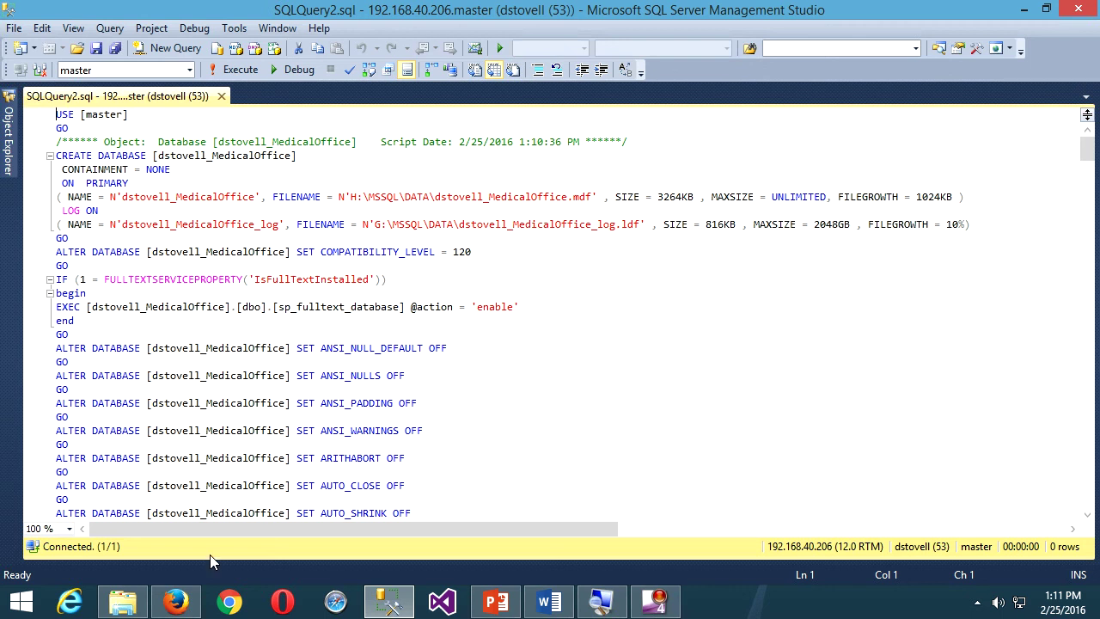
click(176, 602)
click(438, 298)
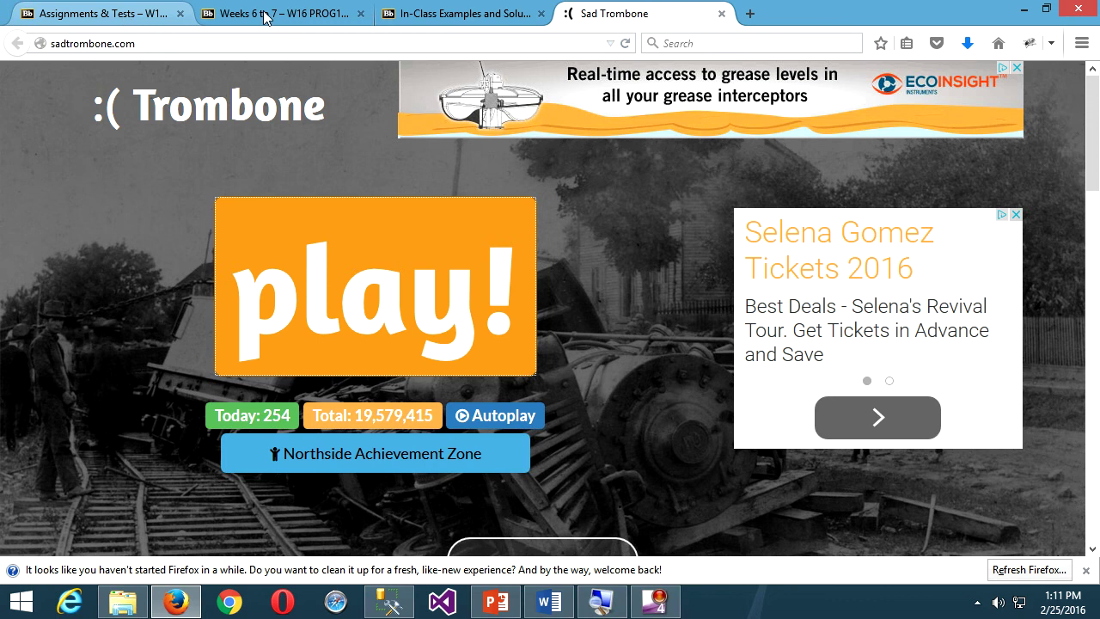
click(404, 15)
scroll(344, 260, up, 3)
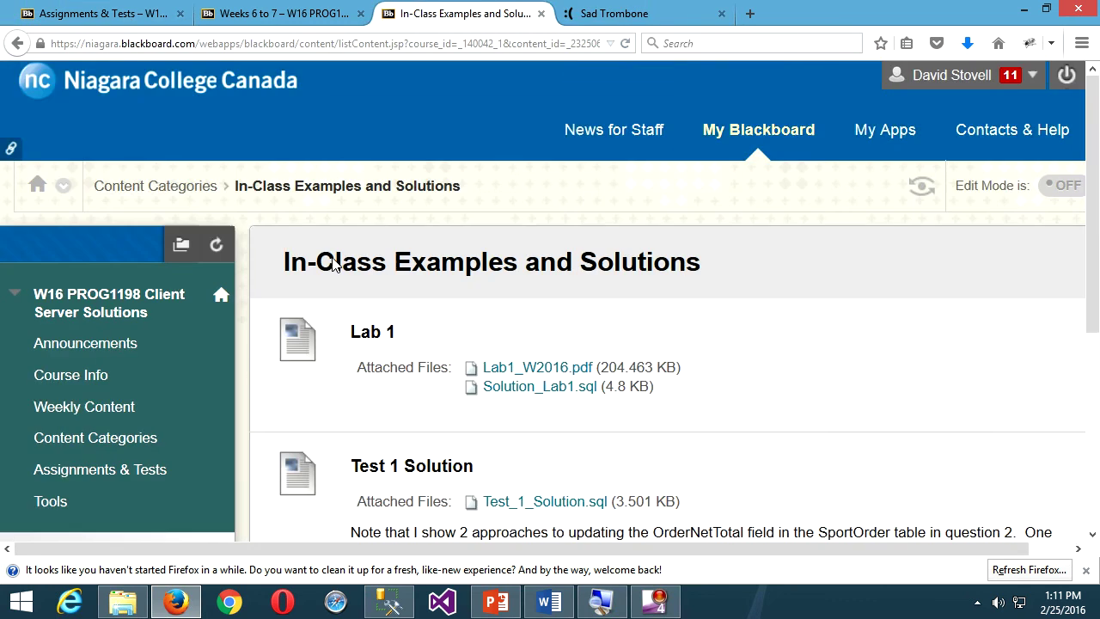
click(184, 189)
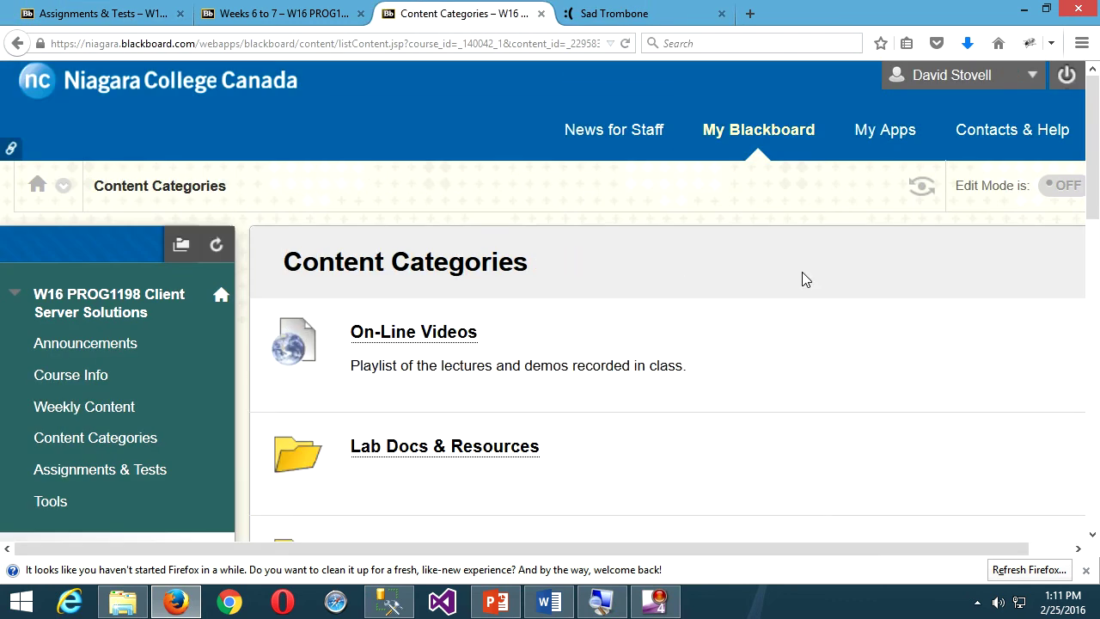
click(466, 453)
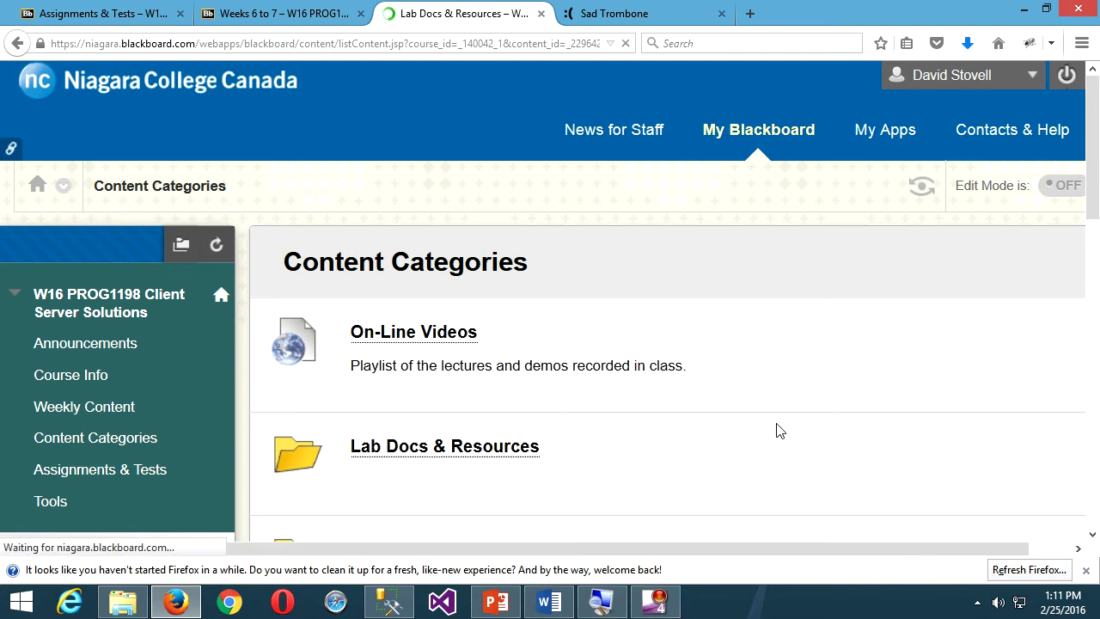
Download the attached file Generic_CreateDatabase_Header.sql from the Generic Create Database Header entry
scroll(779, 429, down, 5)
scroll(776, 430, down, 3)
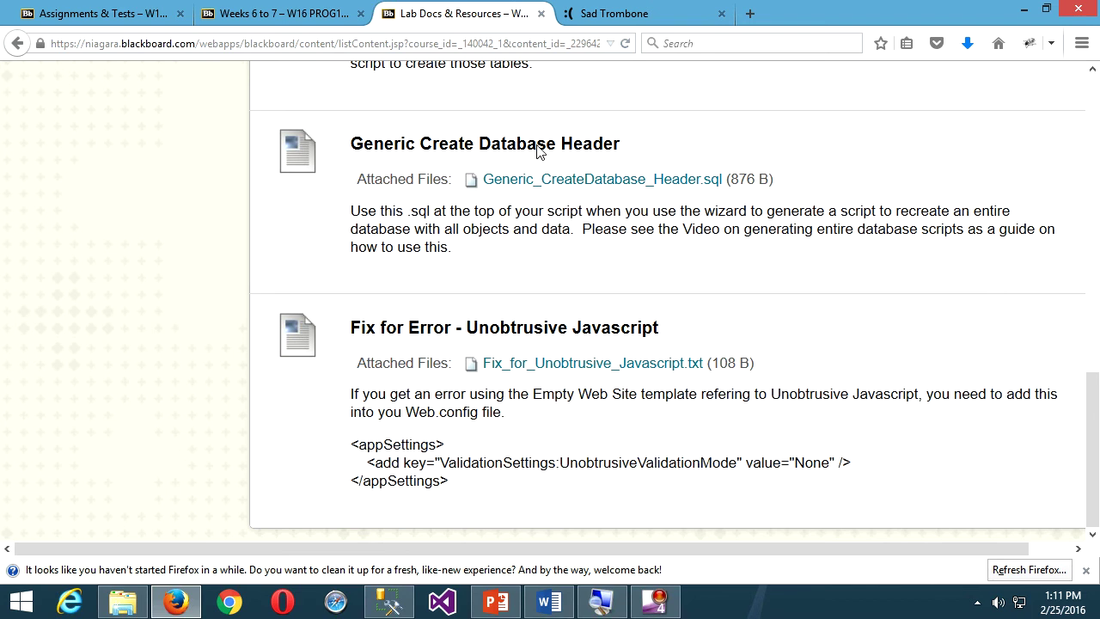
click(606, 190)
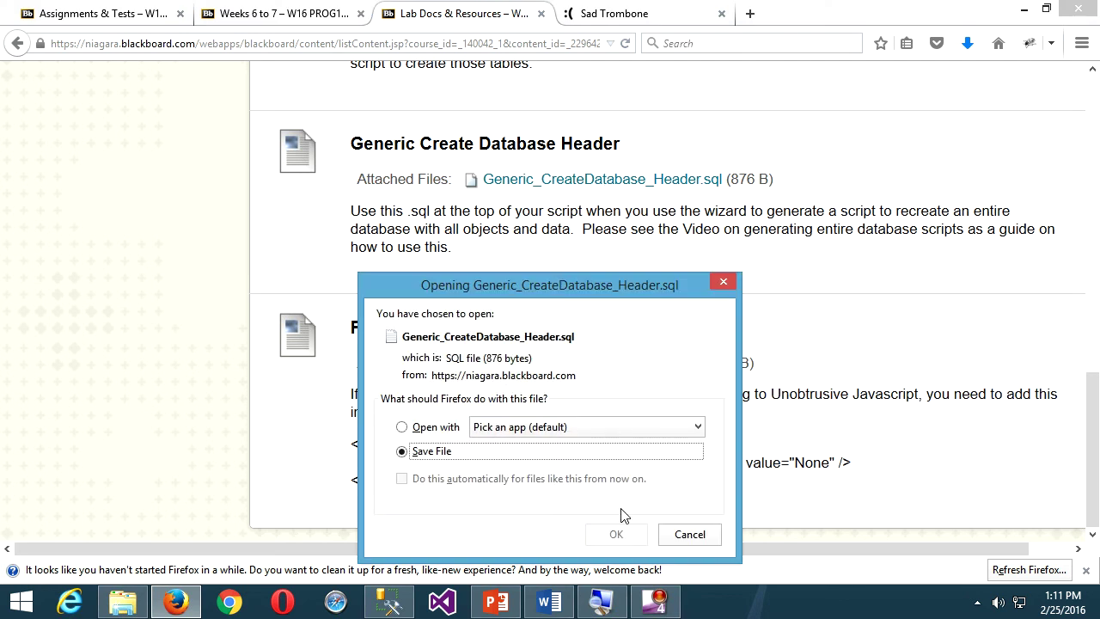
click(619, 534)
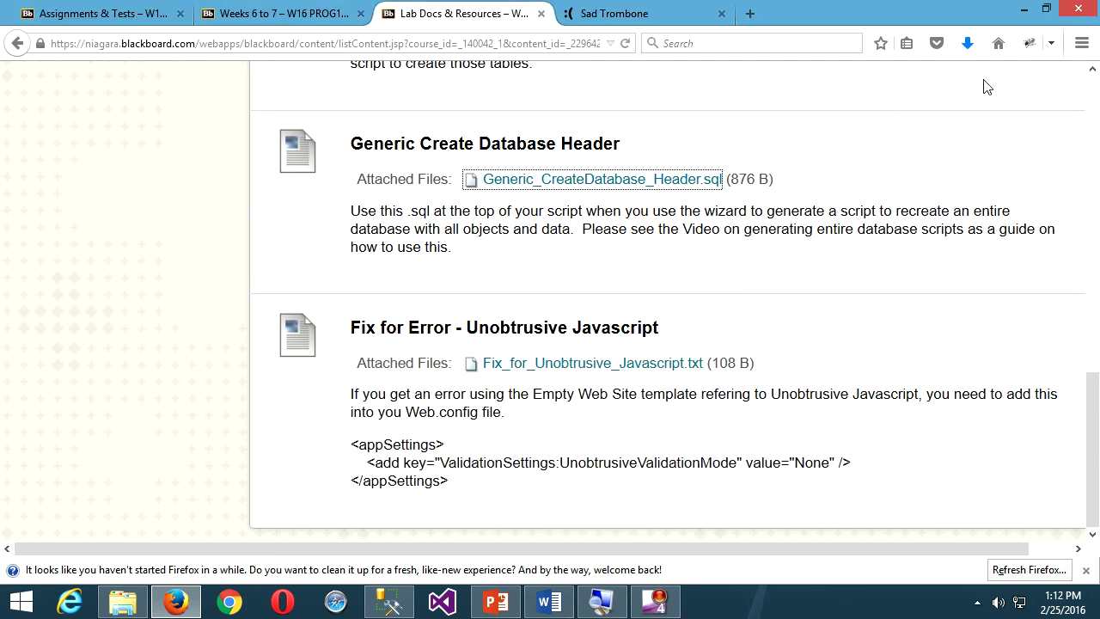
Open the downloaded Generic_CreateDatabase_Header.sql in SQL Server Management Studio and enlarge its text to review the drop and create statements
click(969, 43)
click(949, 102)
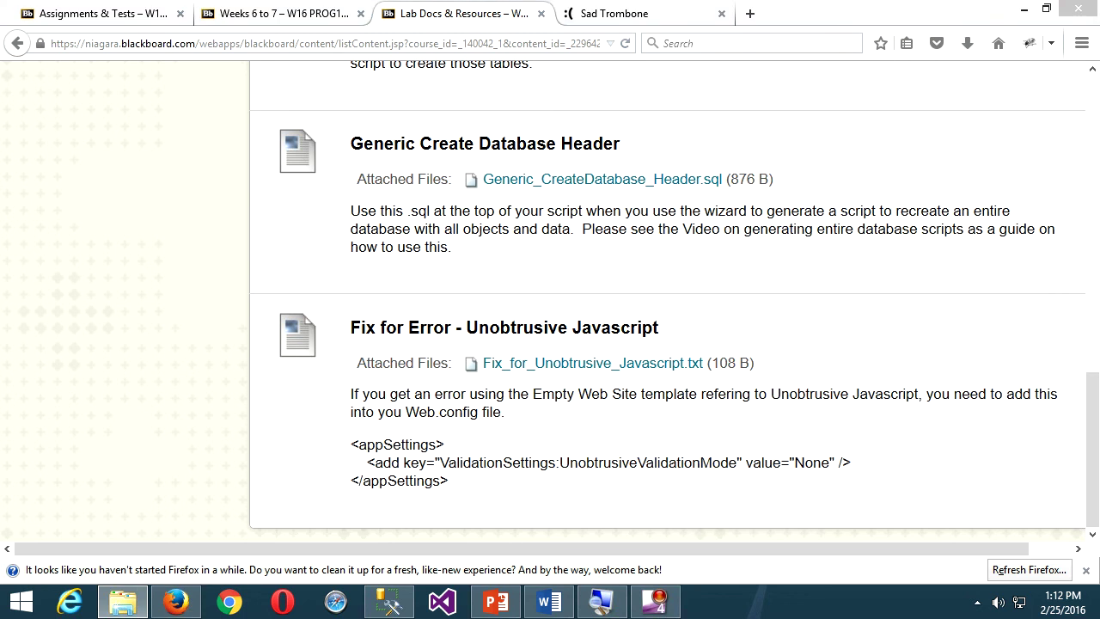
drag(1099, 344, 416, 315)
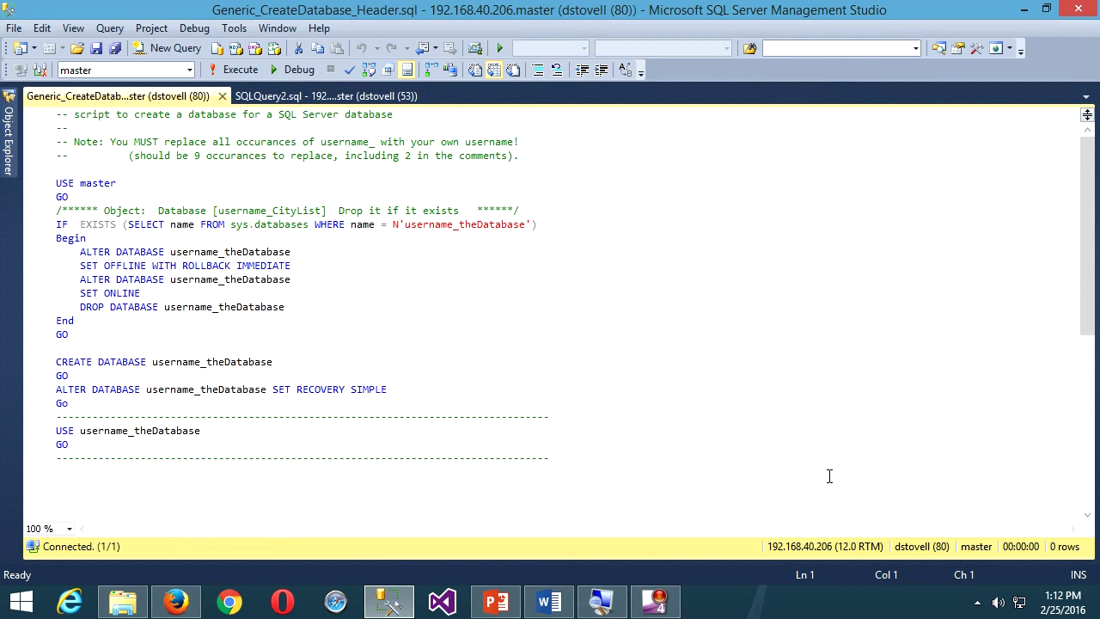
ctrl+scroll(841, 479, up, 3)
scroll(839, 480, down, 2)
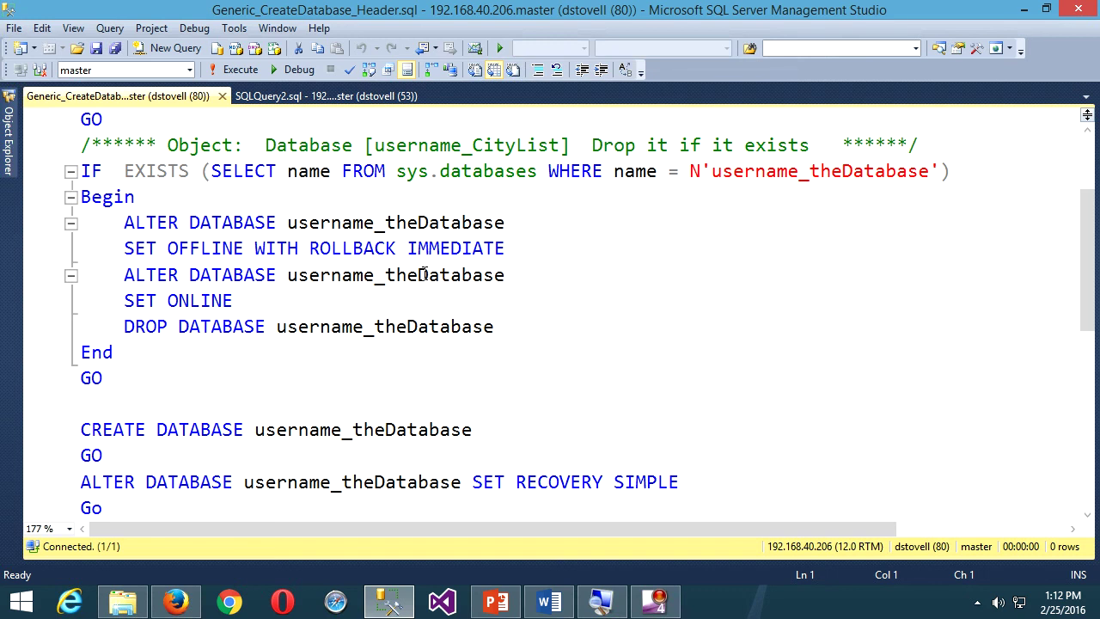
Copy the full MedicalOffice database name, including its username prefix, from an ALTER DATABASE line in the generated SQLQuery2.sql script
click(317, 101)
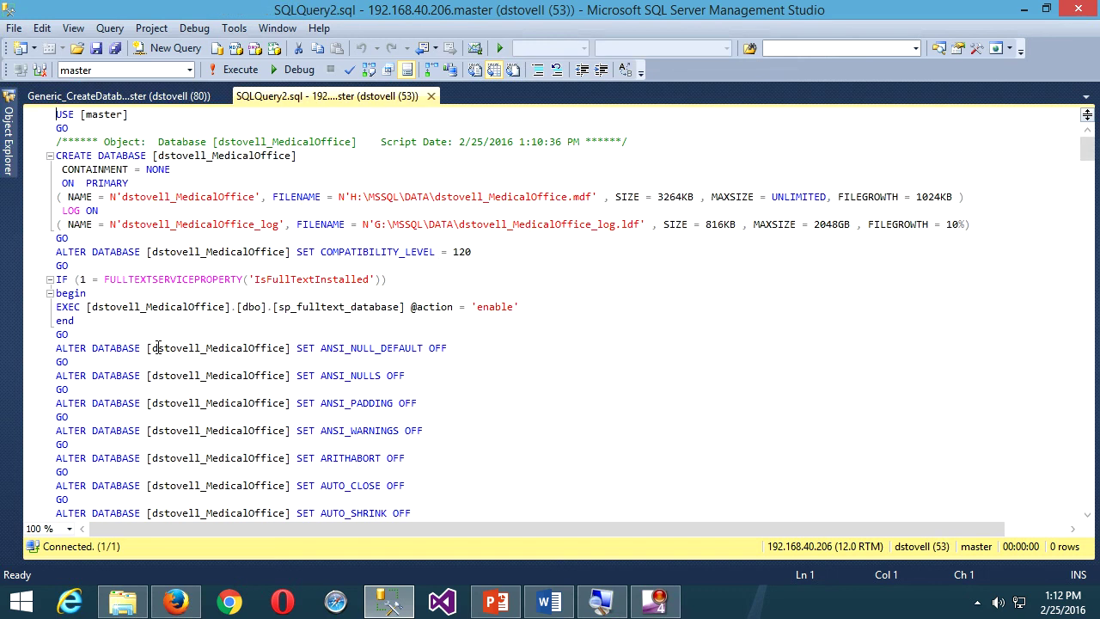
drag(153, 348, 287, 353)
key(ctrl+c)
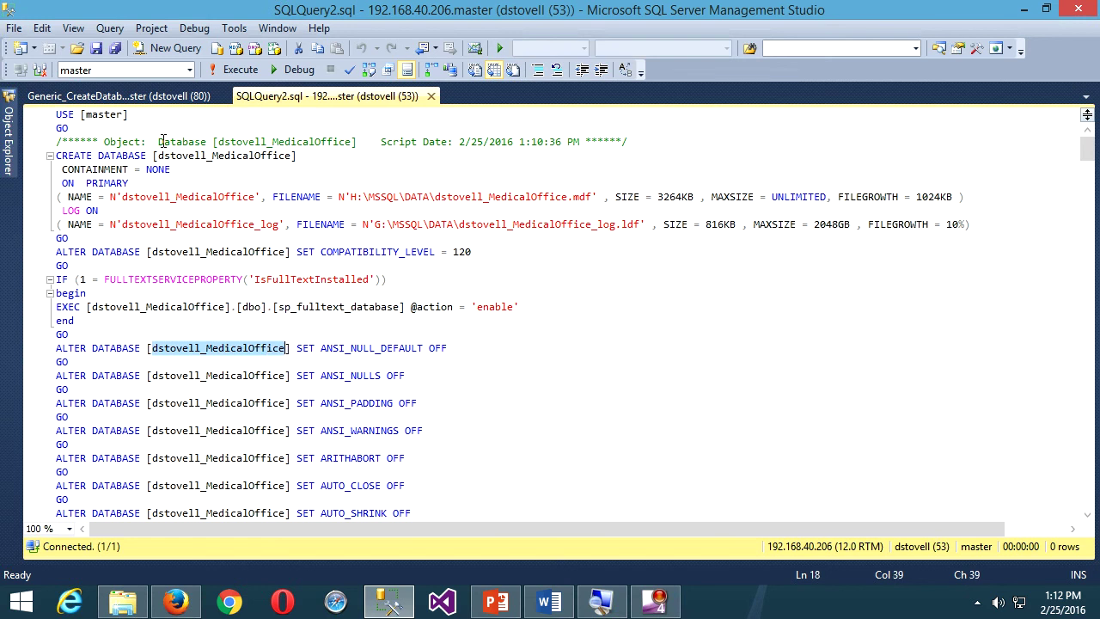
Replace all occurrences of username_theDatabase in the header script with the copied MedicalOffice database name
click(130, 102)
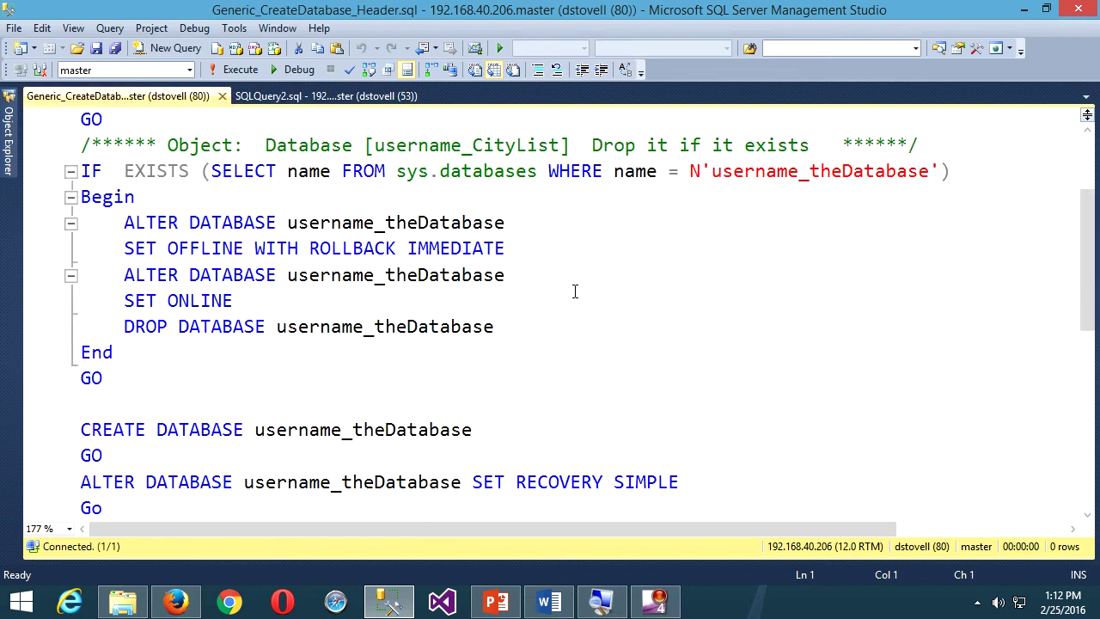
drag(505, 223, 291, 226)
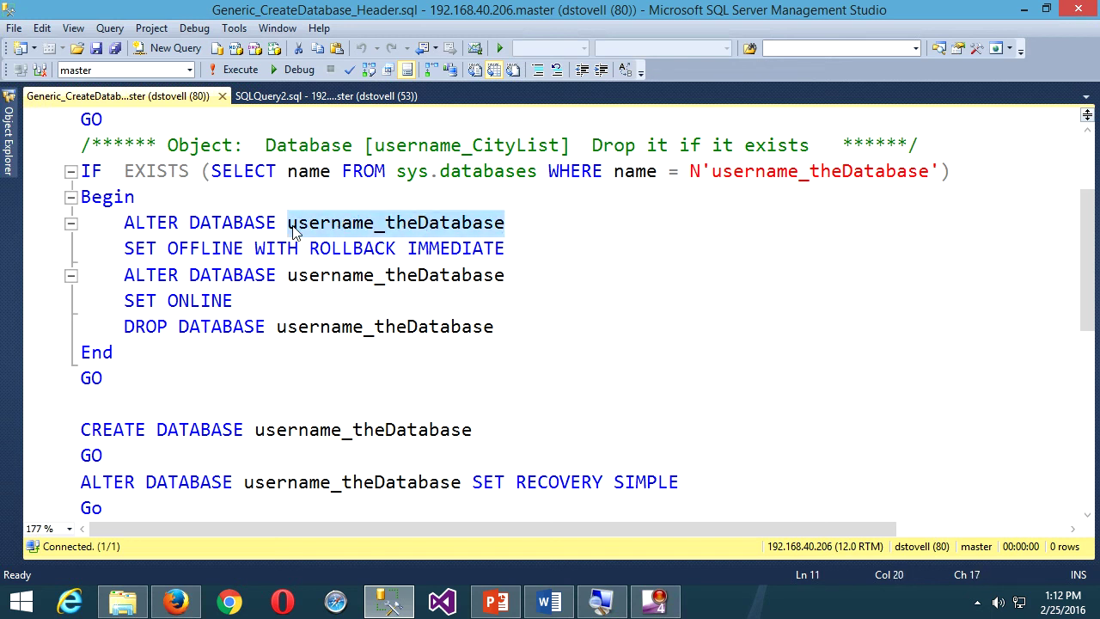
key(ctrl+h)
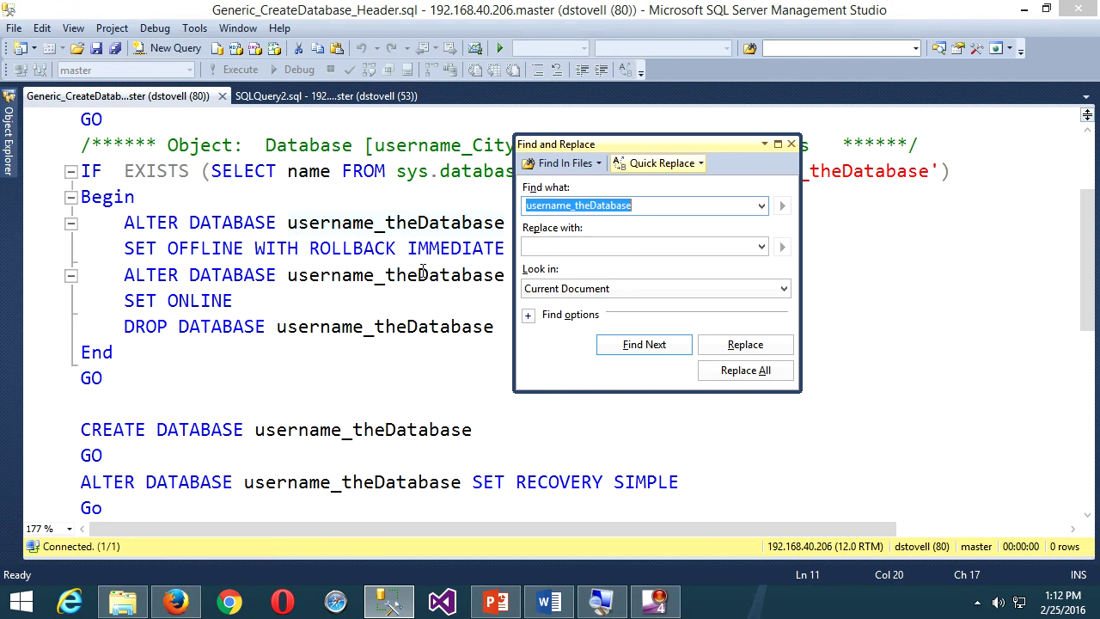
click(565, 246)
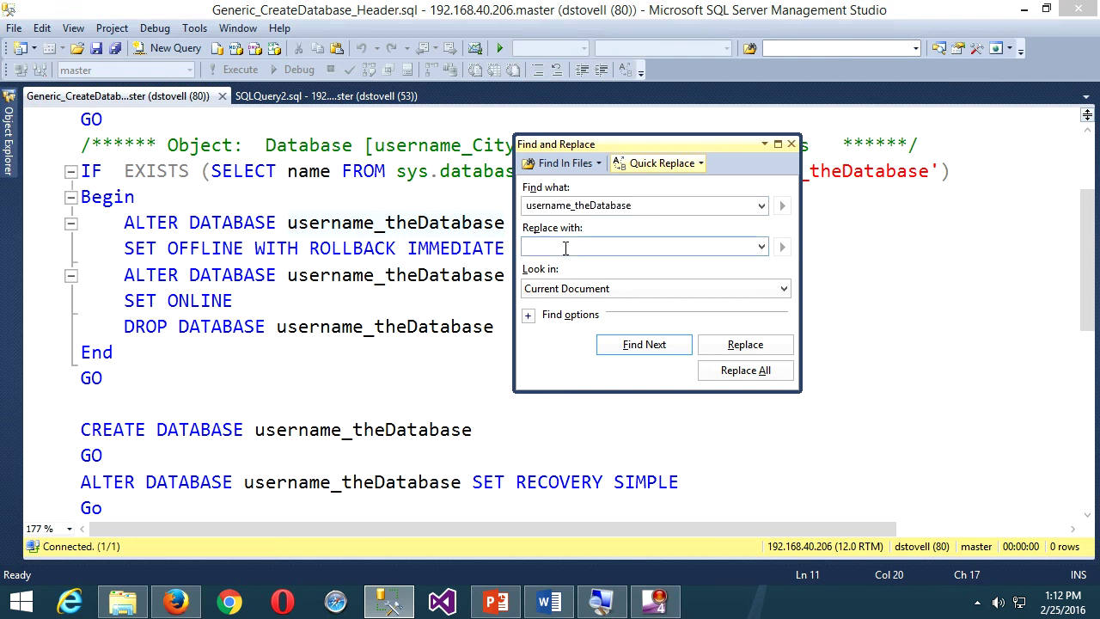
key(ctrl+v)
click(754, 376)
click(549, 329)
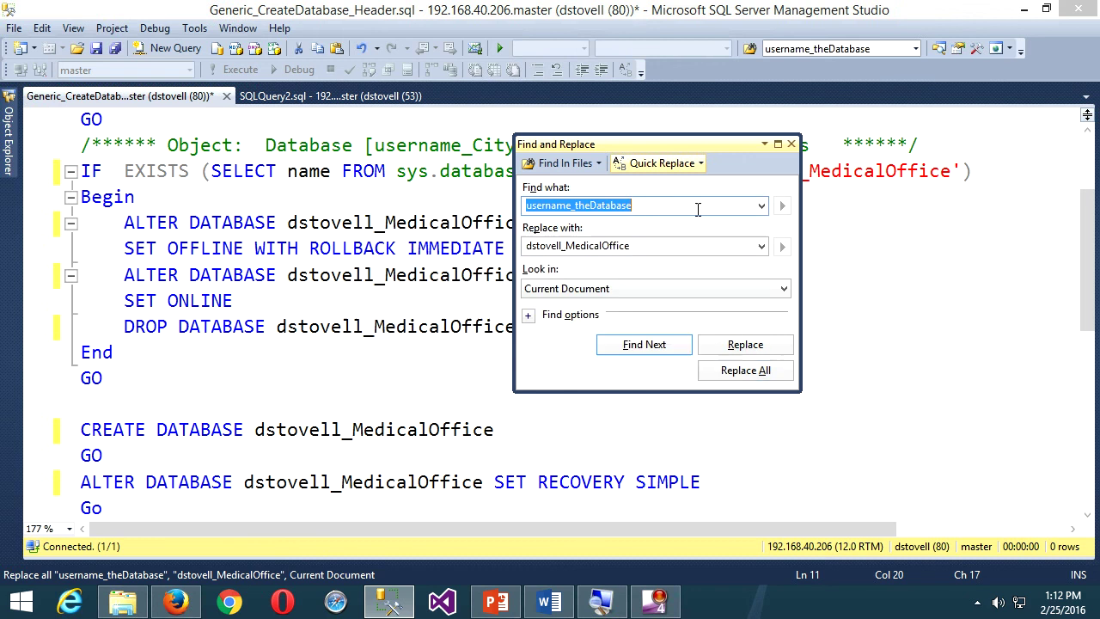
click(789, 144)
click(759, 329)
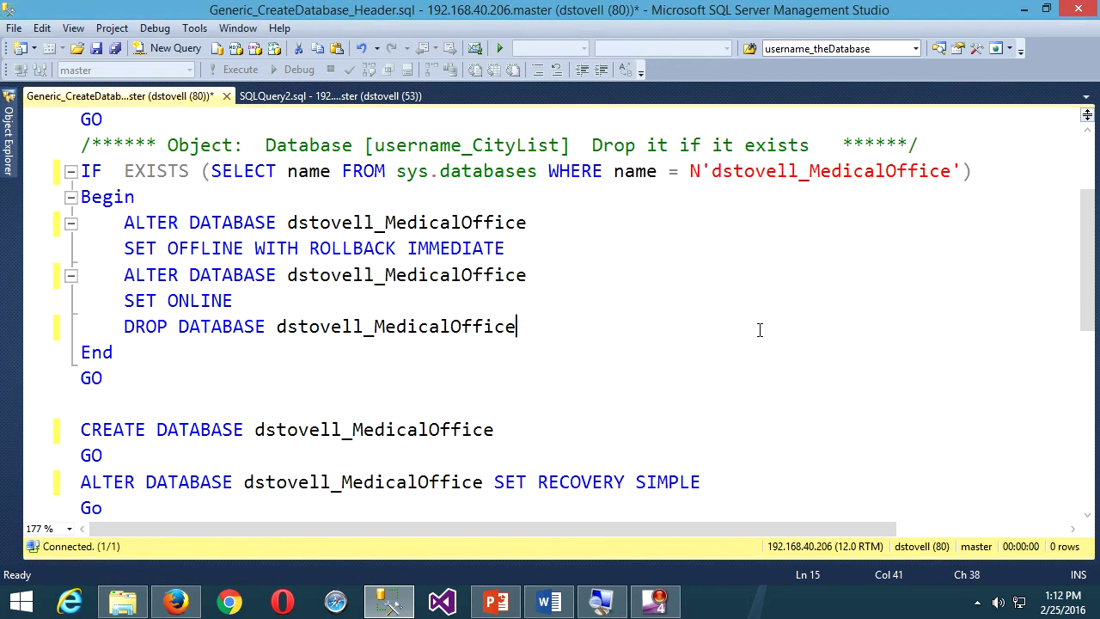
Copy the entire contents of the customized header script
scroll(760, 330, down, 3)
scroll(760, 330, down, 1)
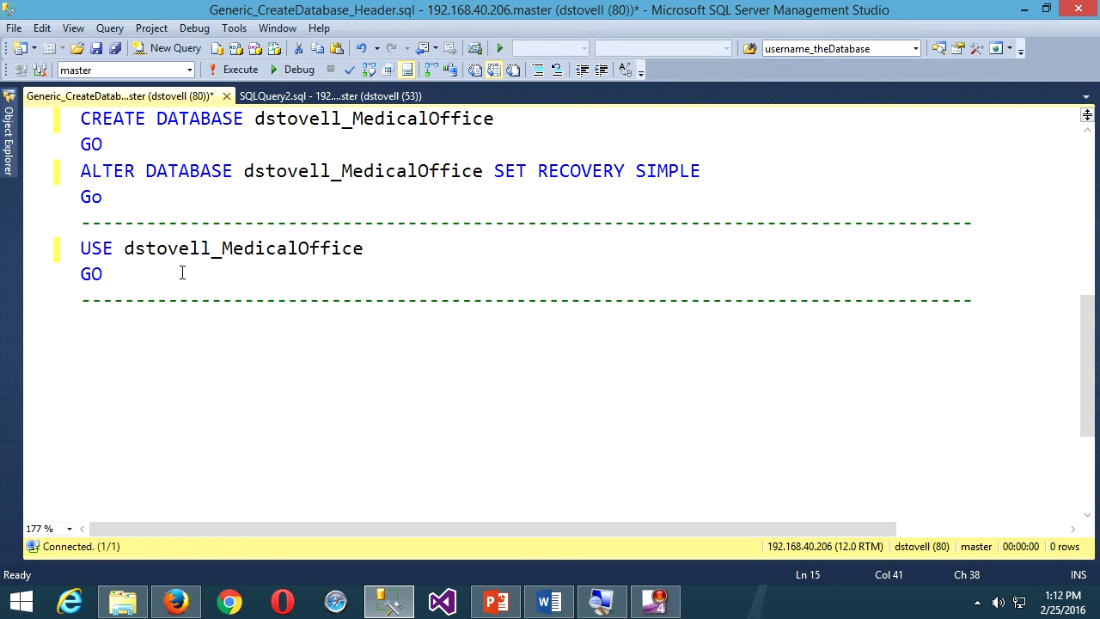
key(ctrl+a)
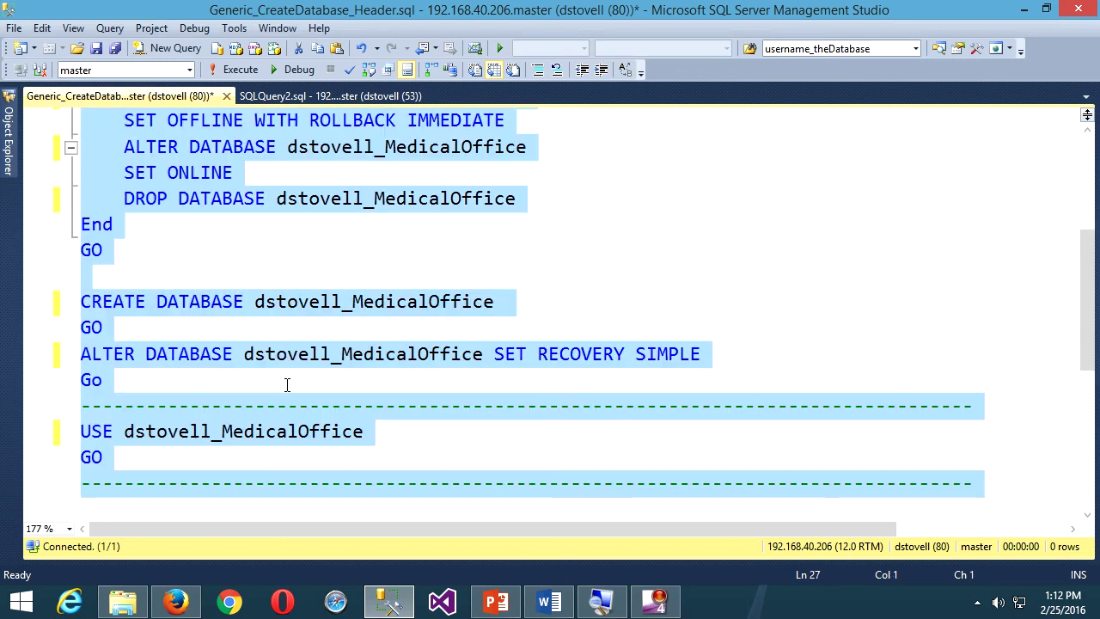
Delete everything above the USE statement for the MedicalOffice database in the generated SQLQuery2.sql script, including the CREATE and ALTER DATABASE lines
click(286, 97)
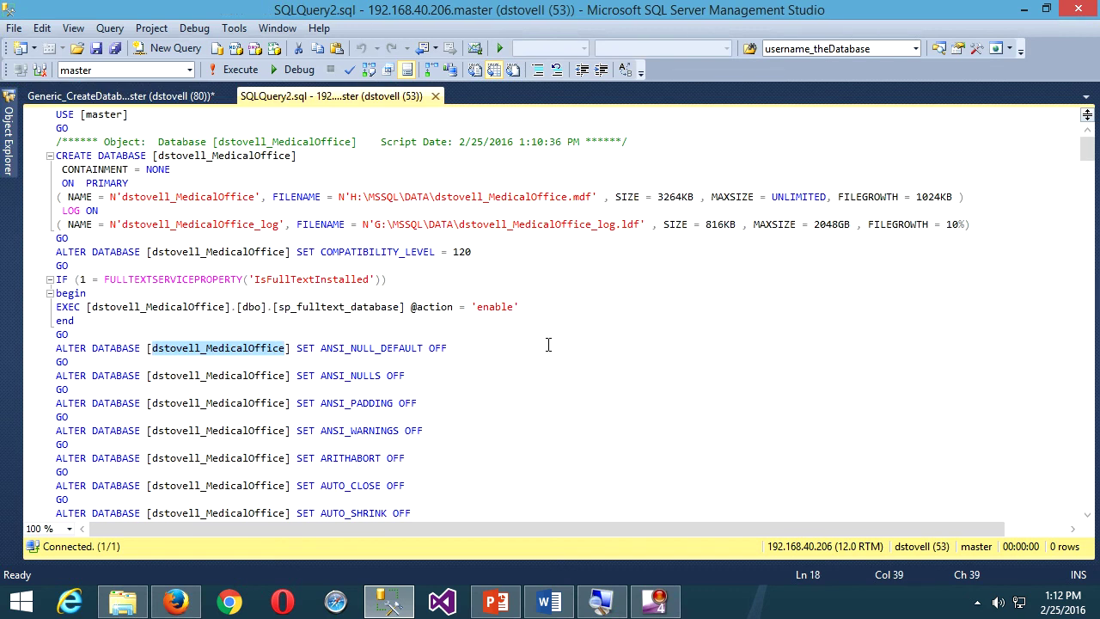
scroll(572, 343, down, 9)
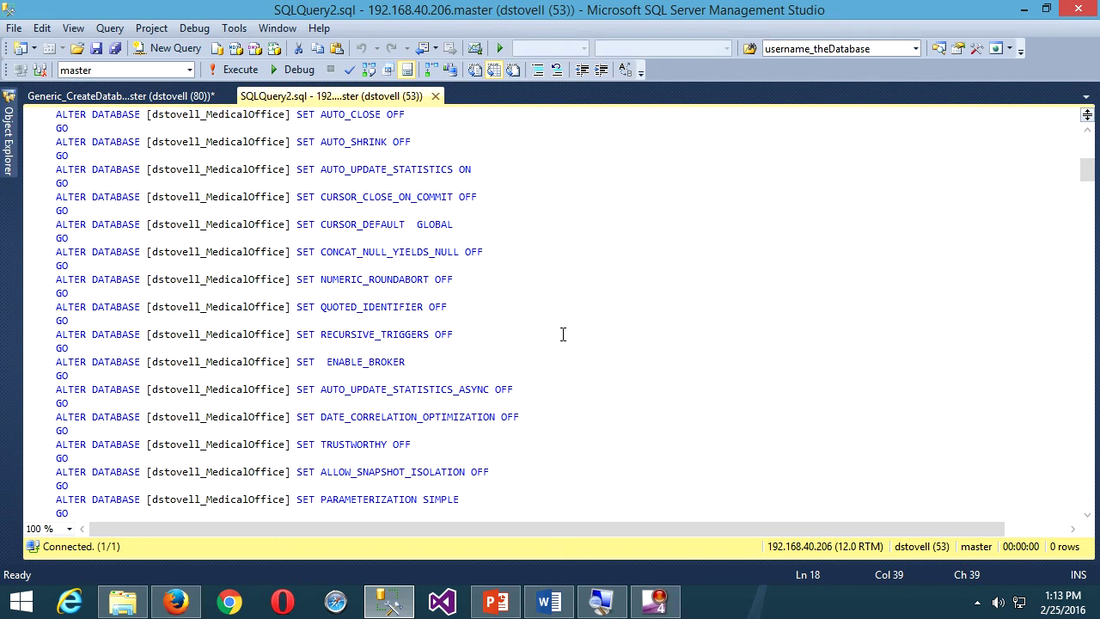
scroll(550, 335, down, 11)
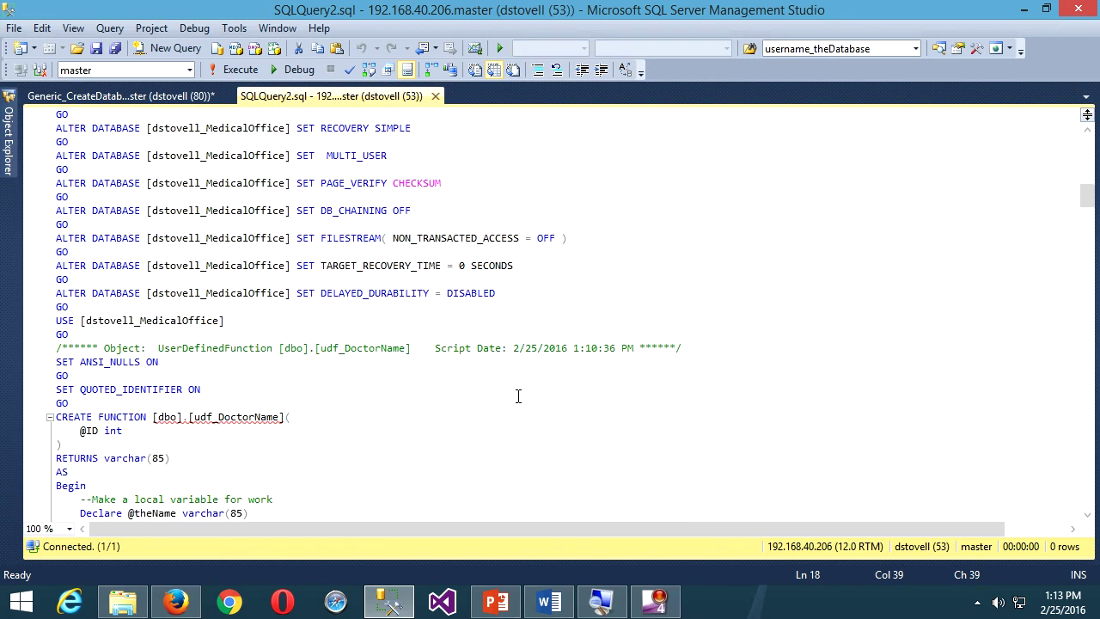
ctrl+scroll(516, 404, up, 3)
scroll(515, 405, down, 1)
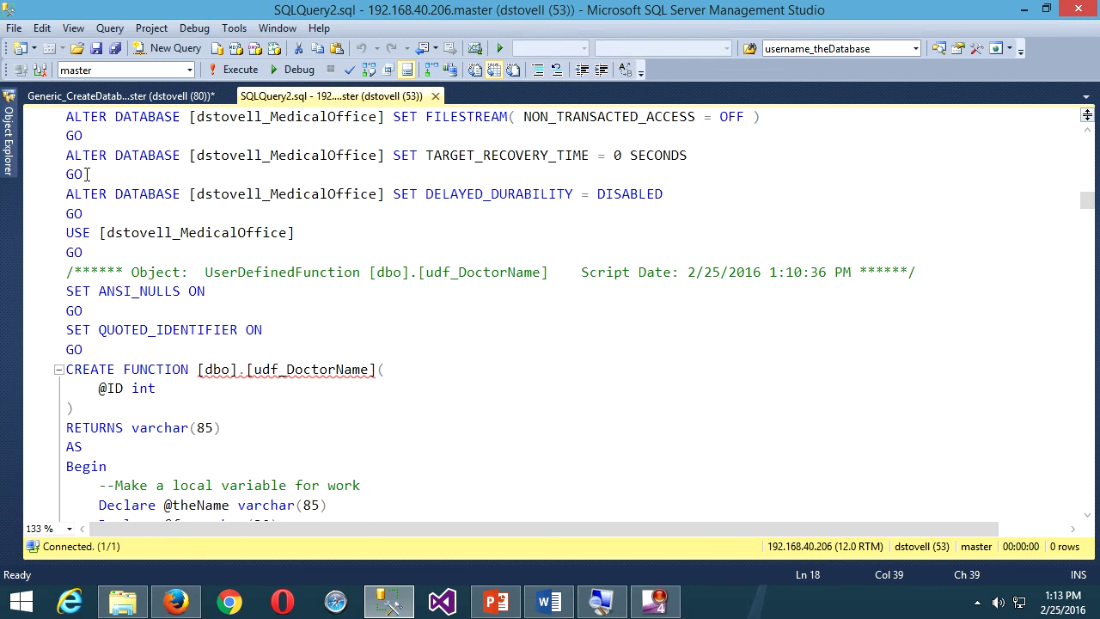
click(302, 232)
drag(92, 250, 54, 243)
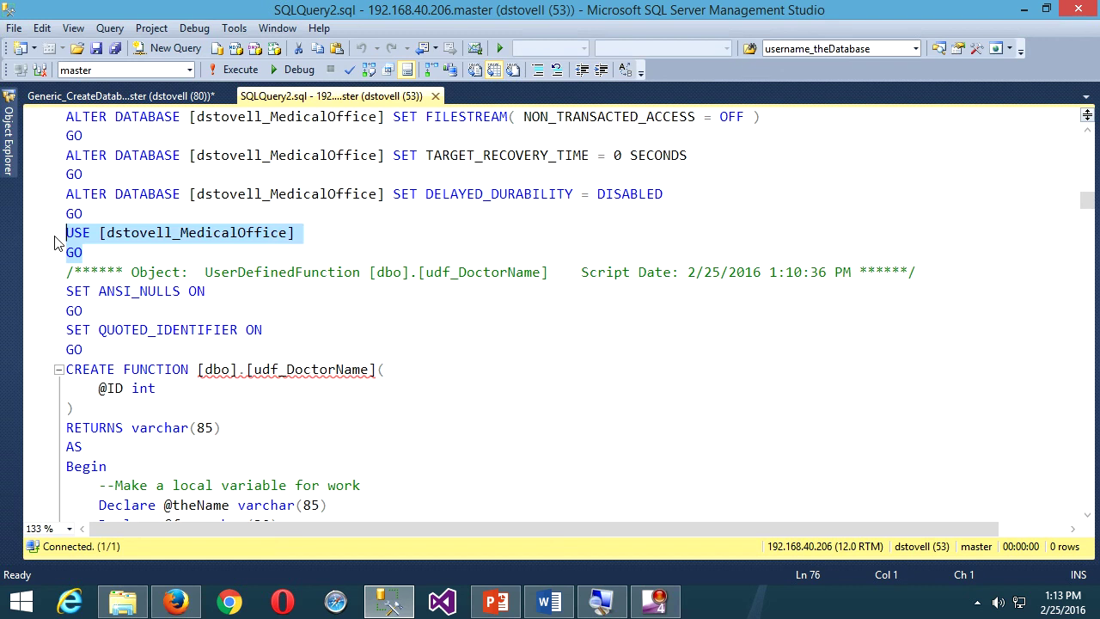
click(117, 212)
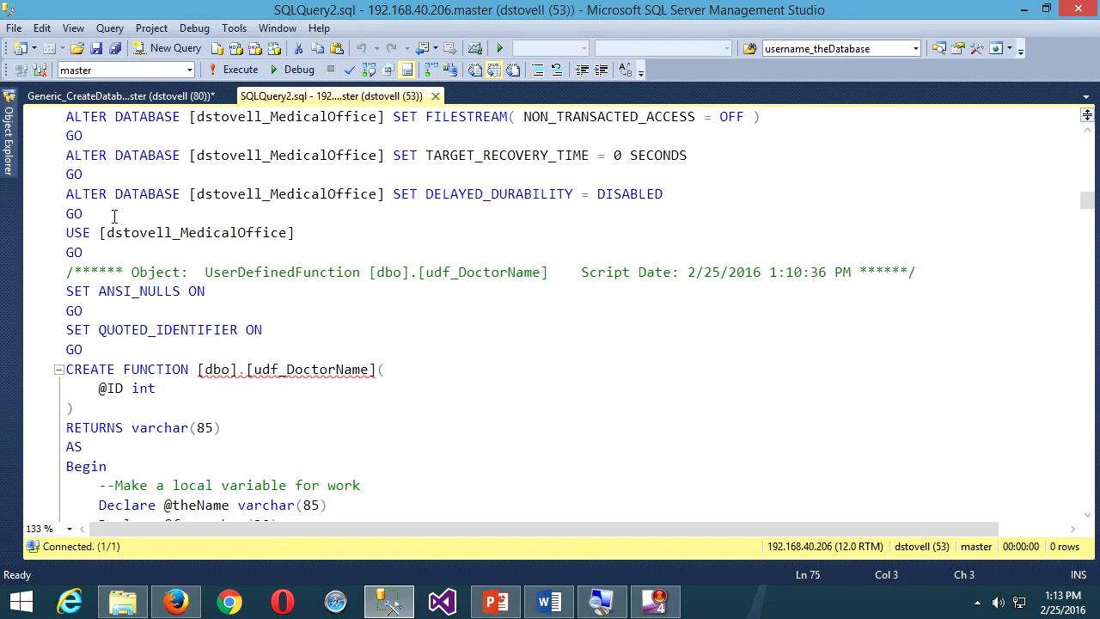
drag(113, 215, 2, 4)
key(Delete)
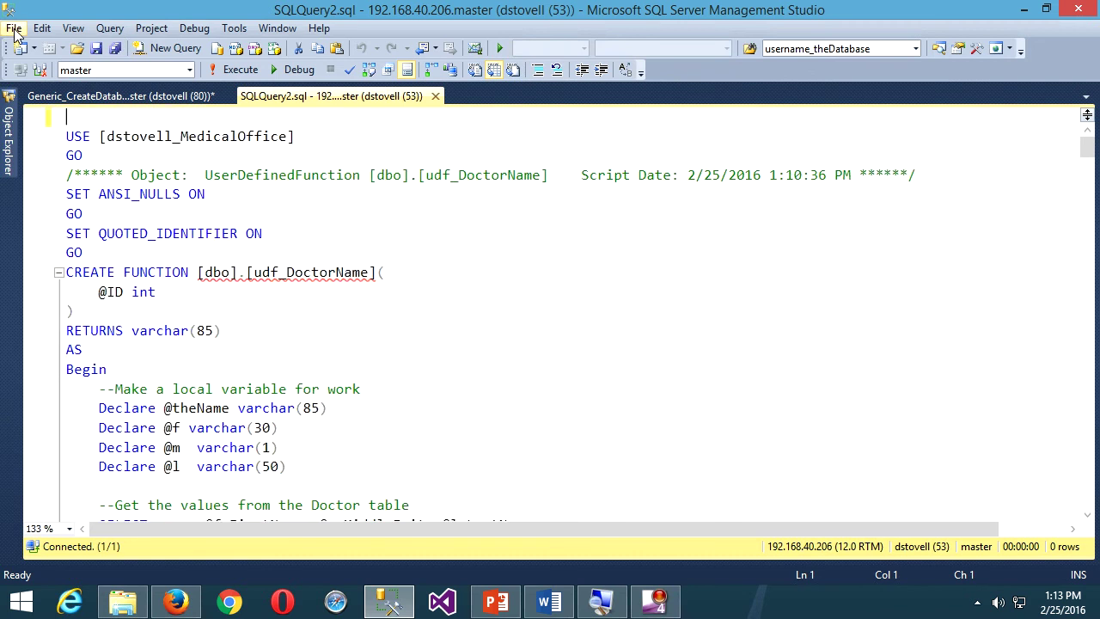
Paste the copied header at the start of the generated script and delete its duplicate USE and GO lines with the trailing separator
key(ctrl+v)
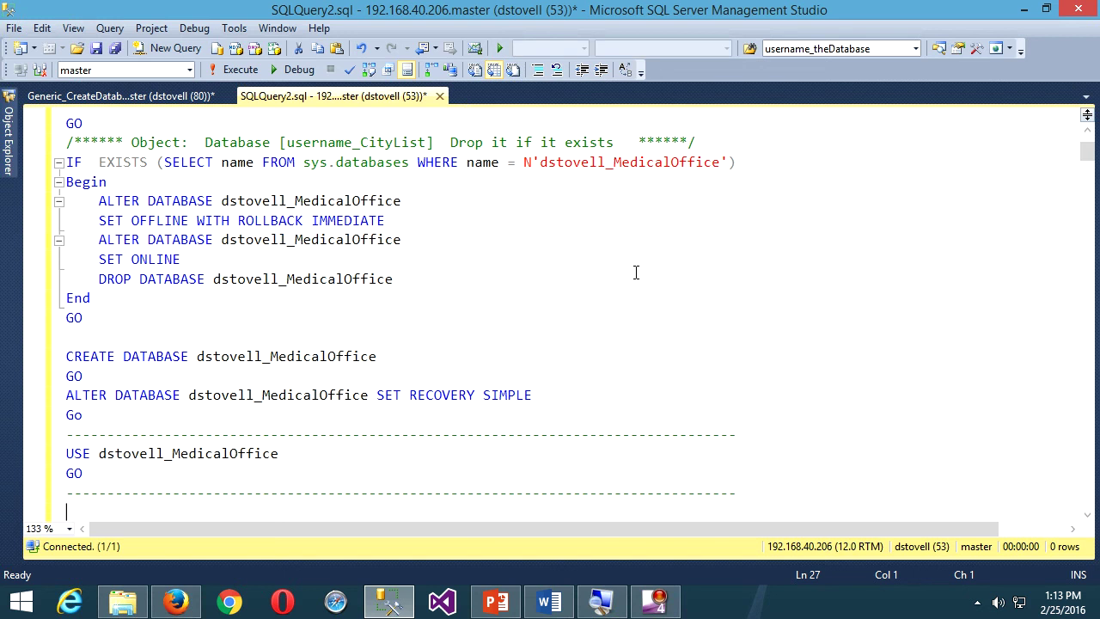
scroll(636, 272, down, 2)
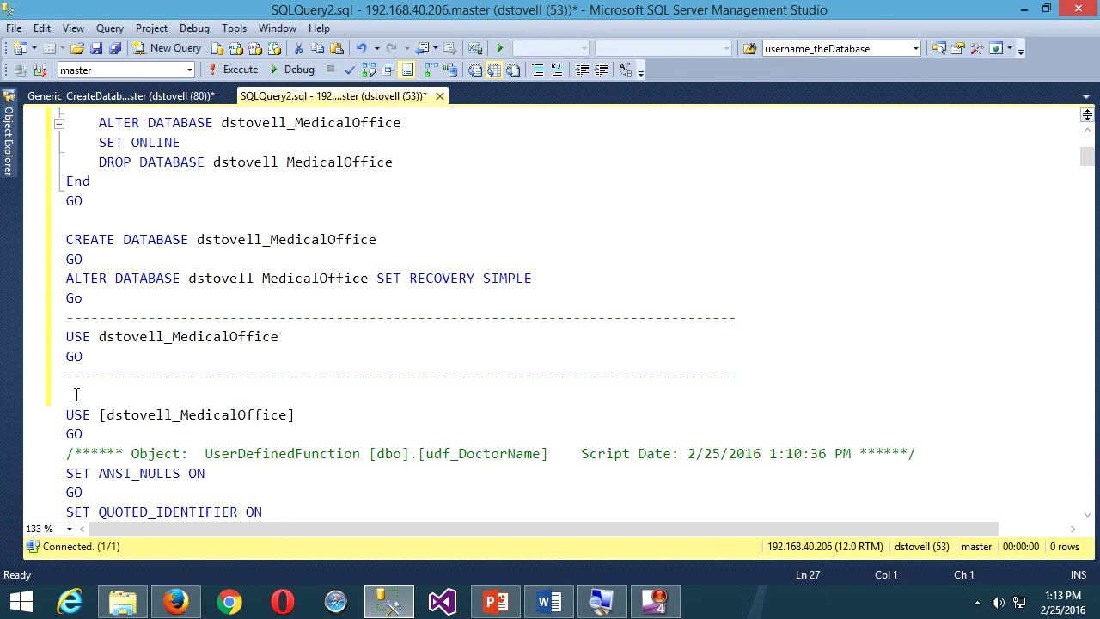
drag(76, 394, 64, 337)
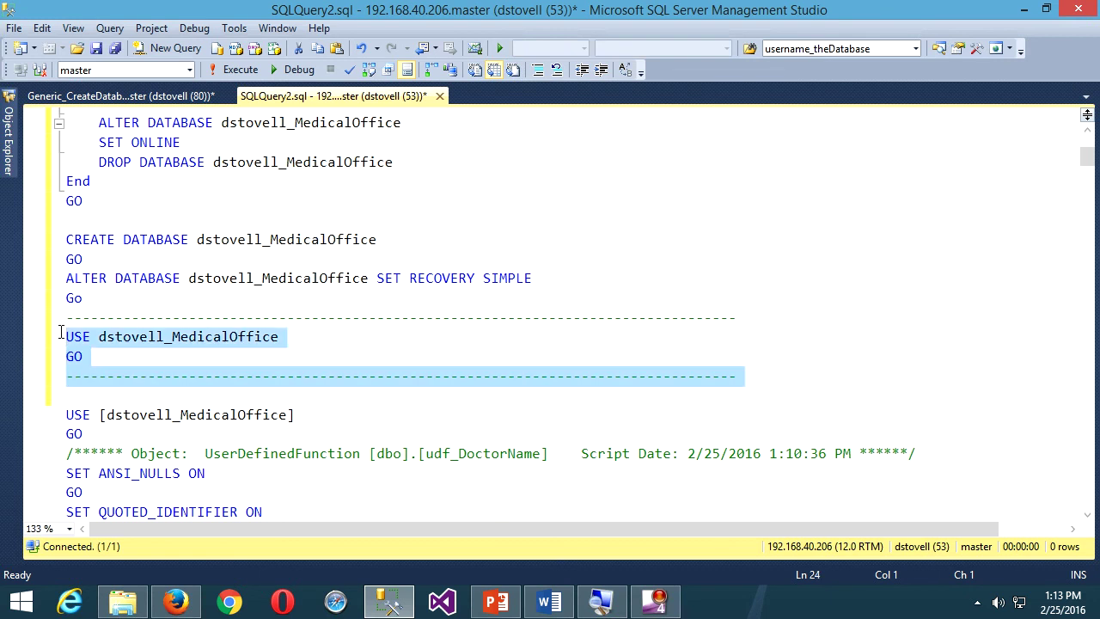
key(Delete)
key(Delete)
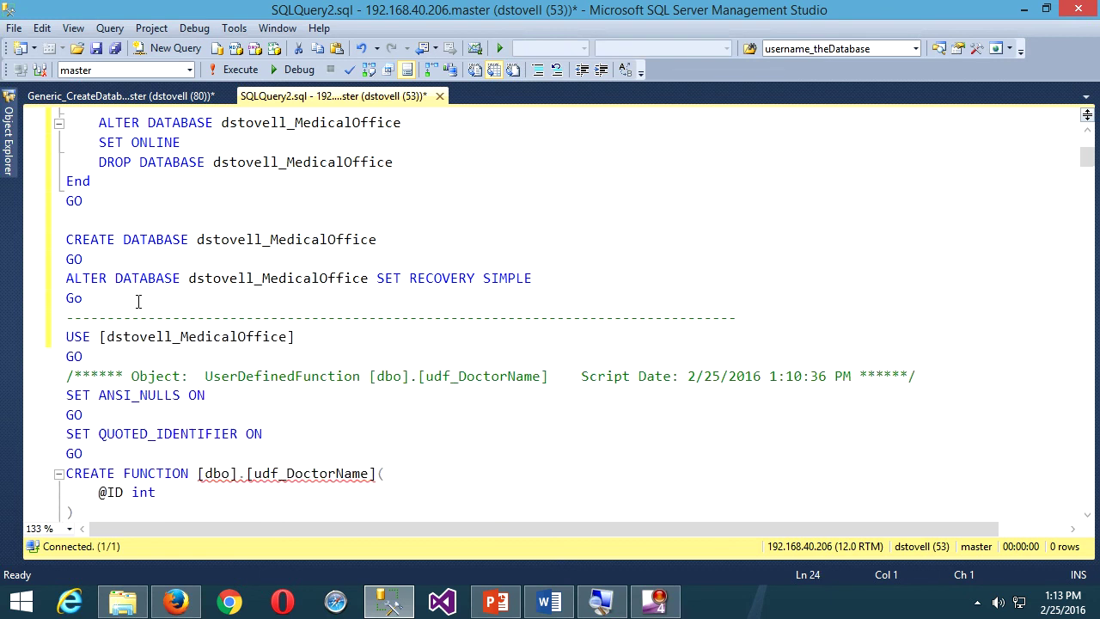
Start saving the combined script under a new name, entering "Give me My MedicalODatabaseBackPlease" as the SQL file name
scroll(714, 277, up, 3)
scroll(713, 278, up, 1)
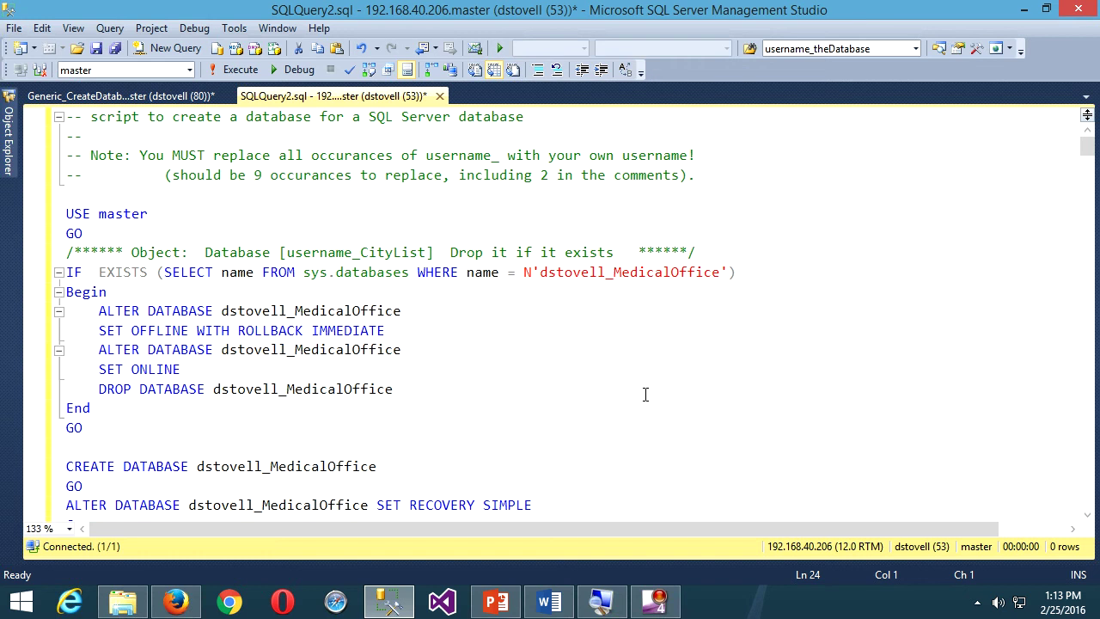
click(13, 28)
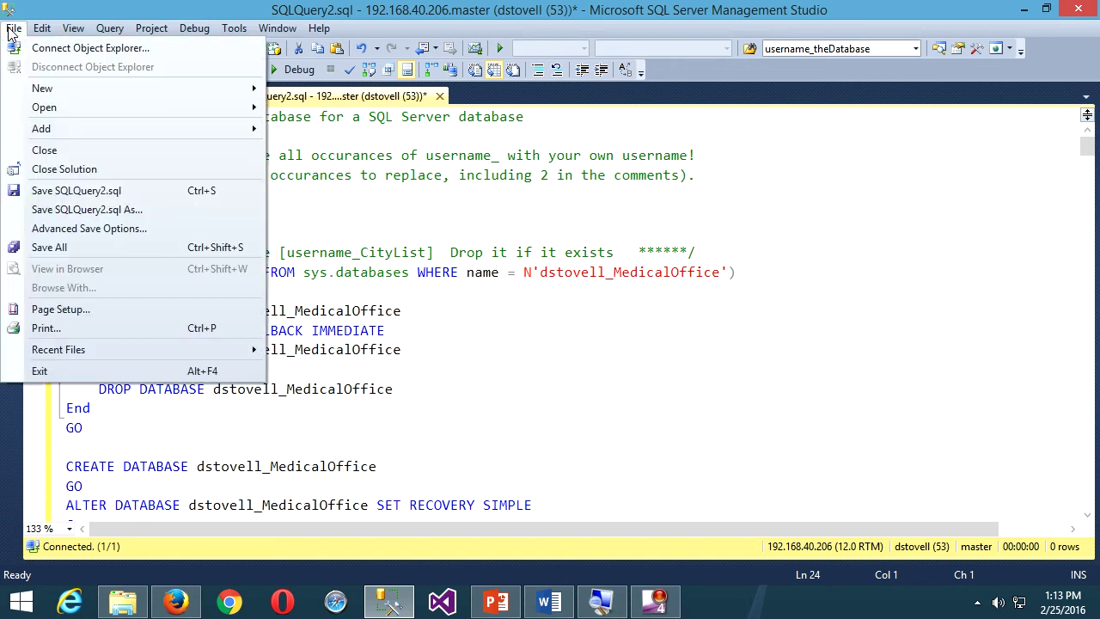
click(100, 209)
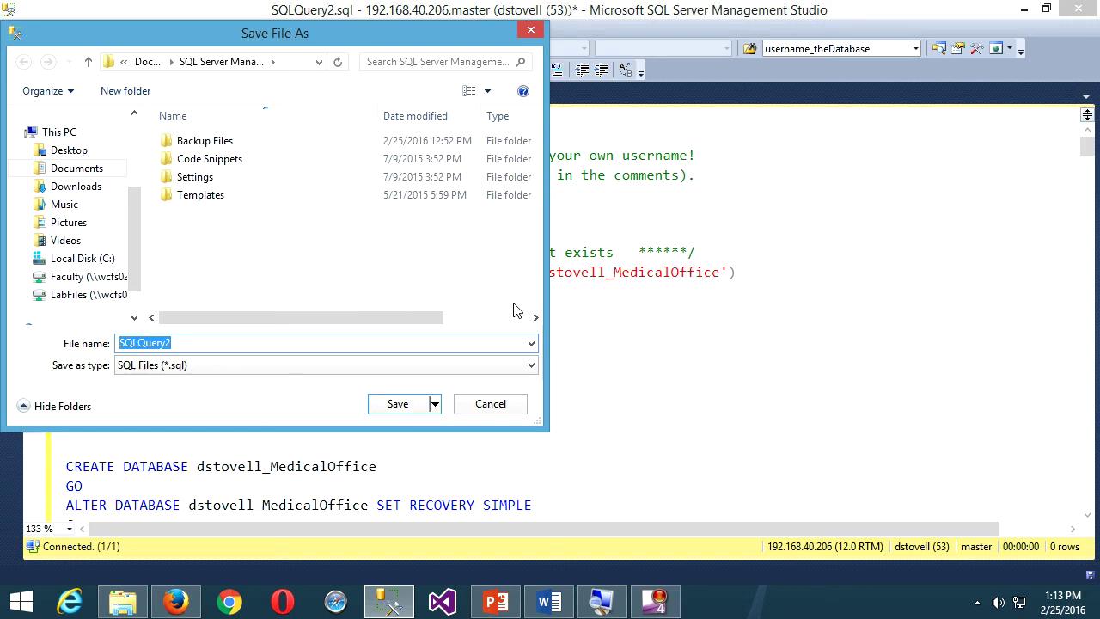
text(Give me)
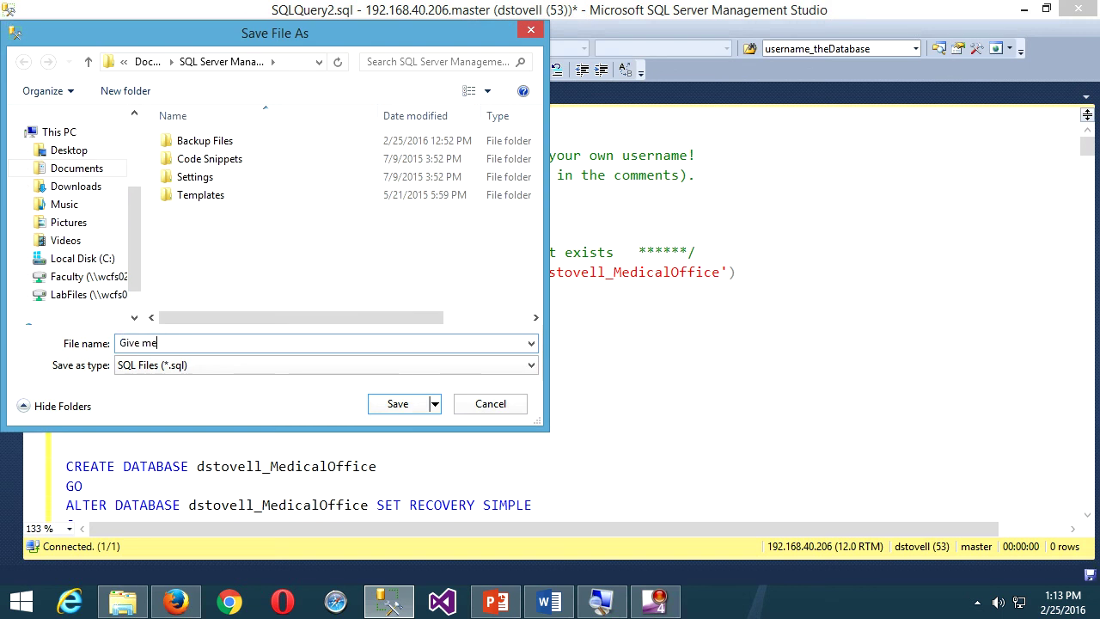
text( My MedicalODataba)
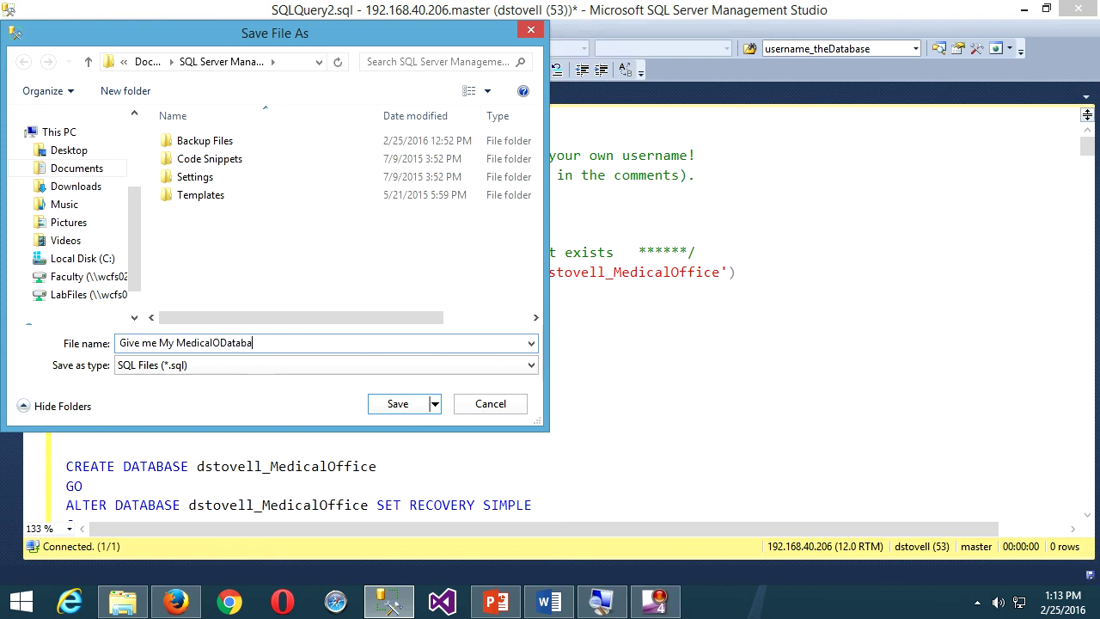
text(seBackPlease)
Remove the spaces and capitalize "Me" so the file name reads GiveMeMyMedicalODatabaseBackPlease, and save it in the SQL Server Management Studio documents folder
click(142, 343)
key(BackSpace)
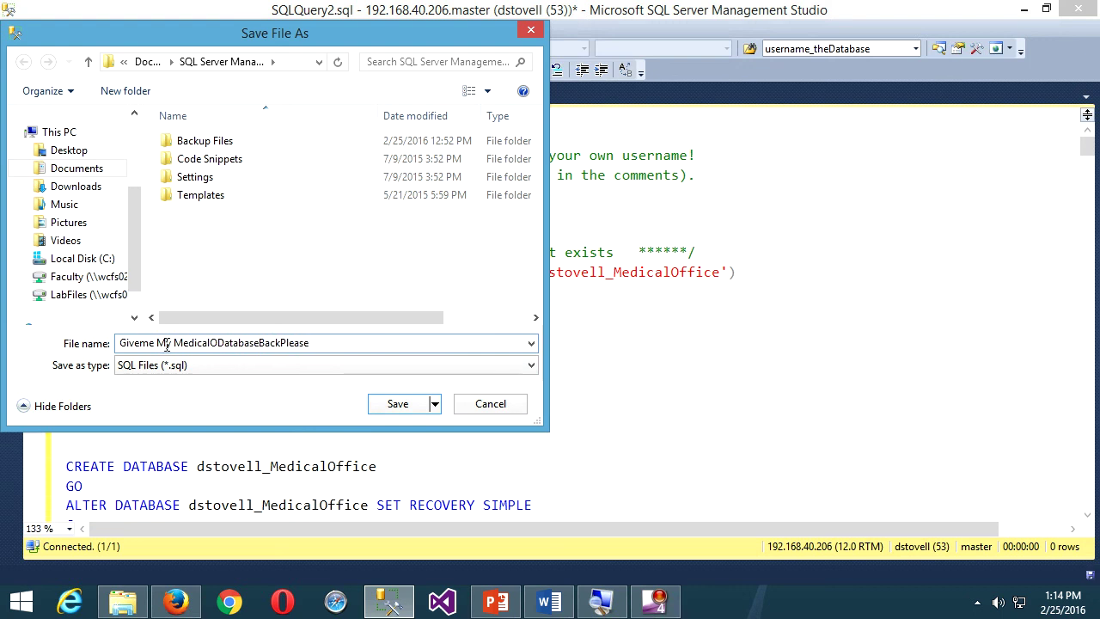
click(172, 343)
key(BackSpace)
click(158, 343)
key(BackSpace)
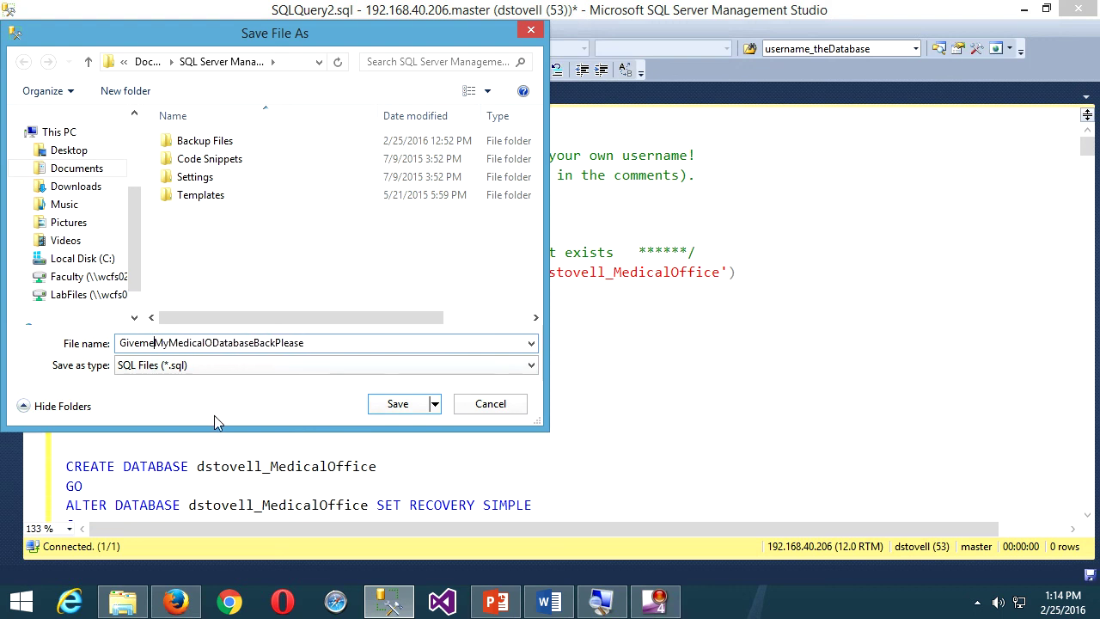
click(149, 341)
key(BackSpace)
text(M)
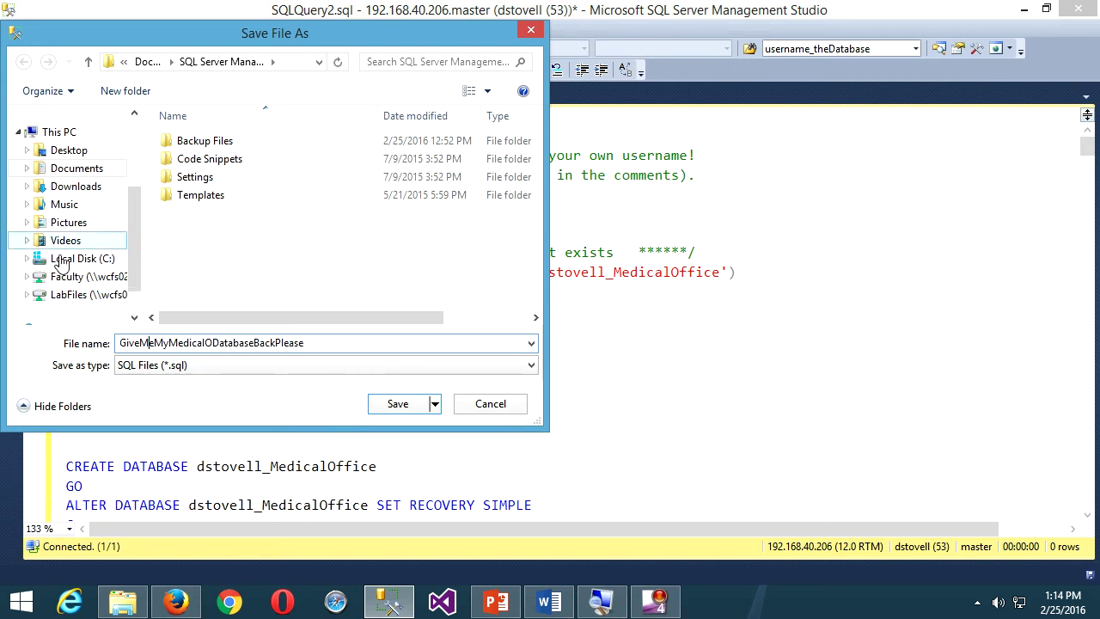
click(419, 404)
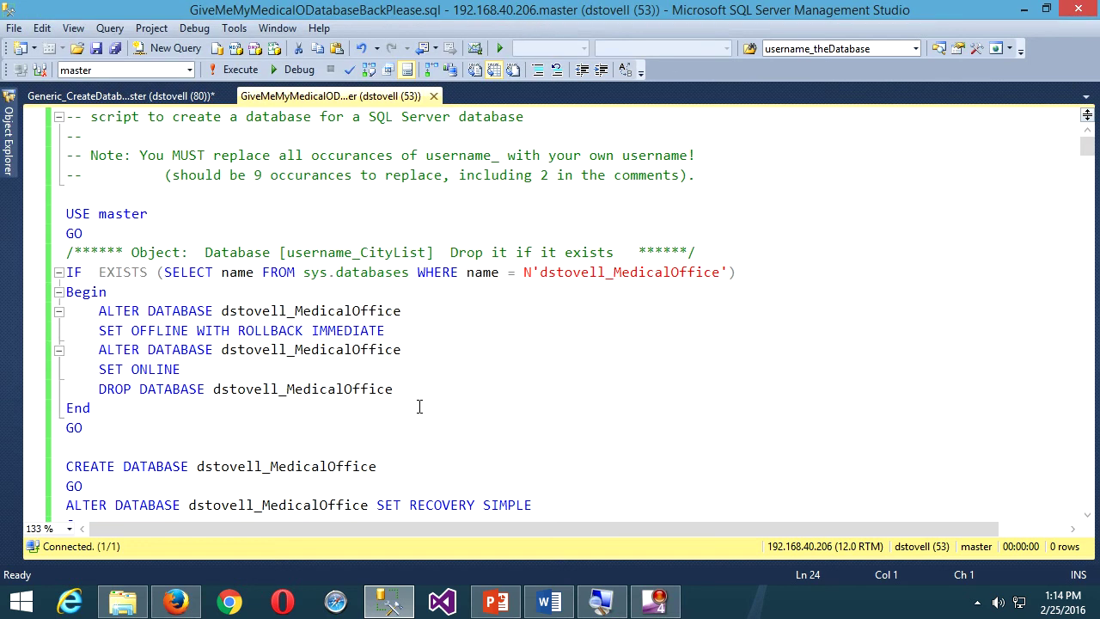